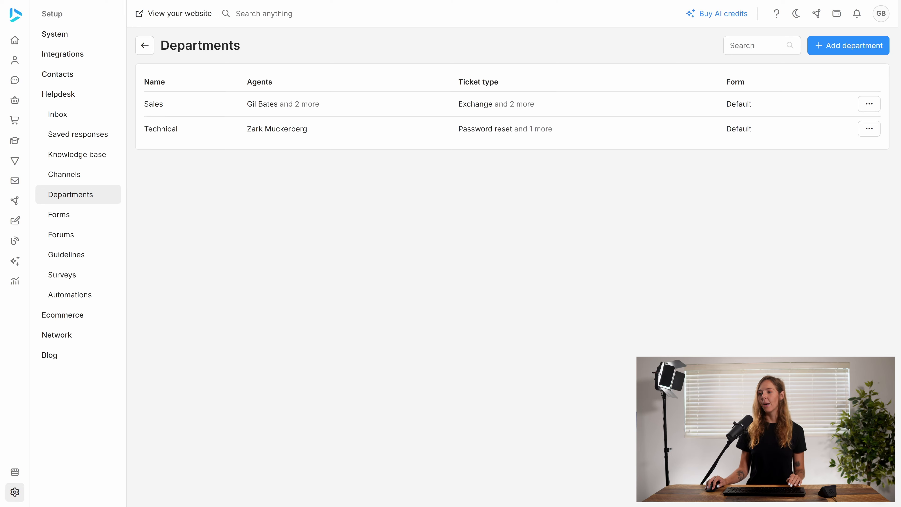
# Go to the helpdesk forms and examine the preview of the Default form, returning to the forms list.
pyautogui.click(93, 220)
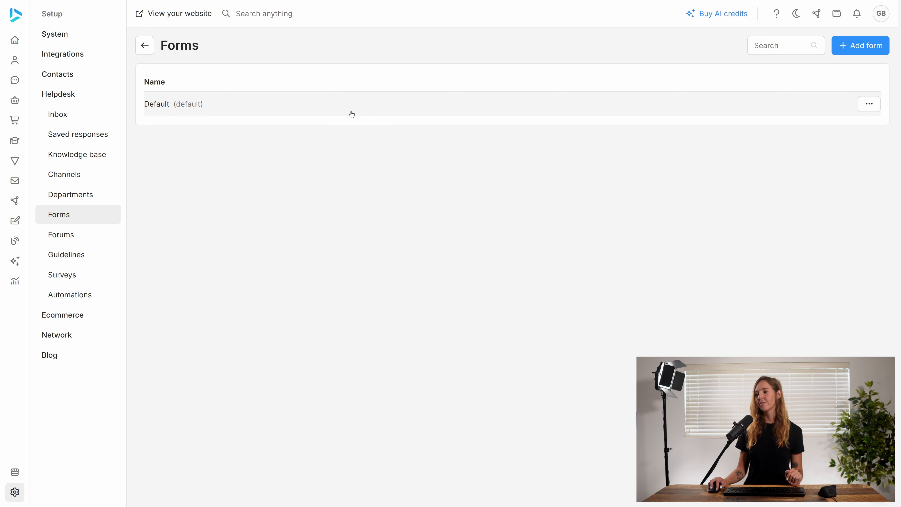
pyautogui.click(336, 113)
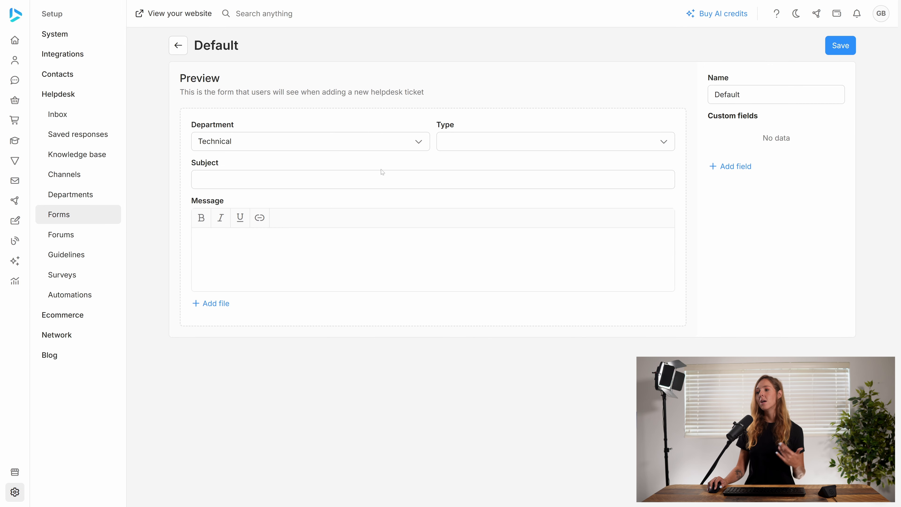
pyautogui.click(178, 46)
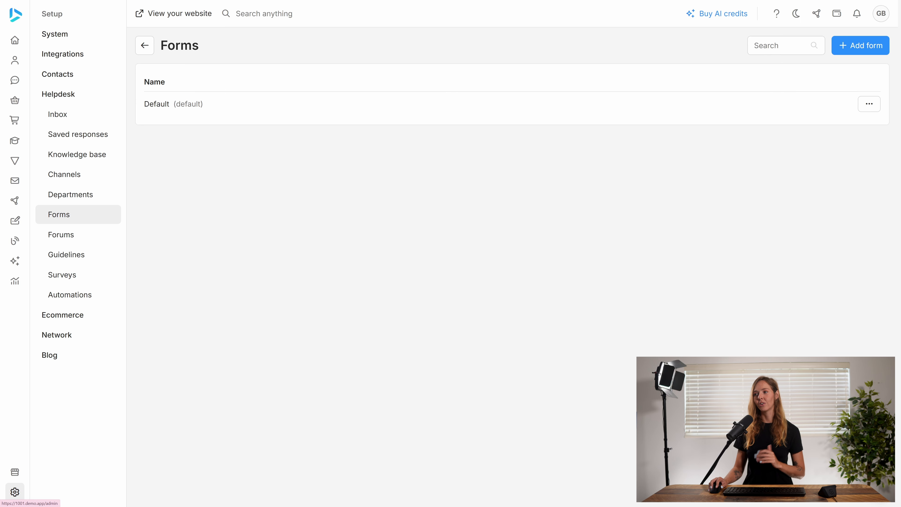
# Add a new helpdesk form named Sales.
pyautogui.click(861, 52)
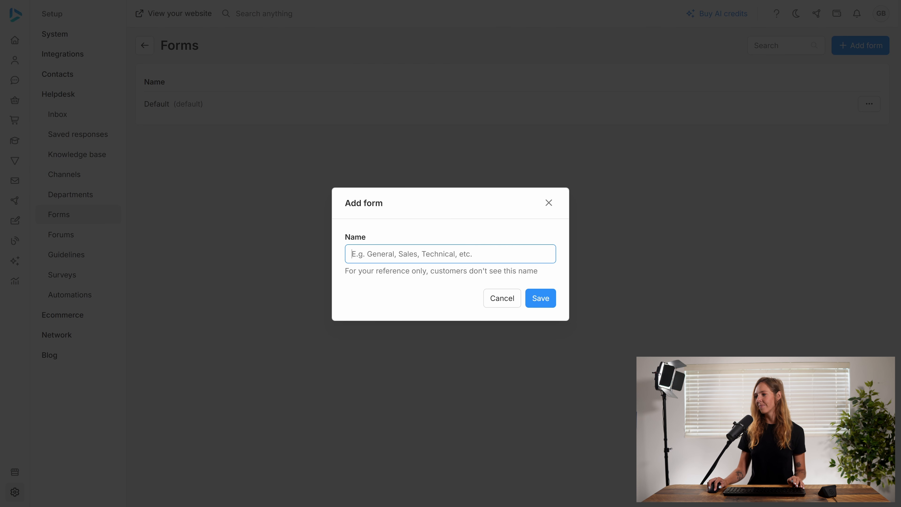
pyautogui.write('Sales')
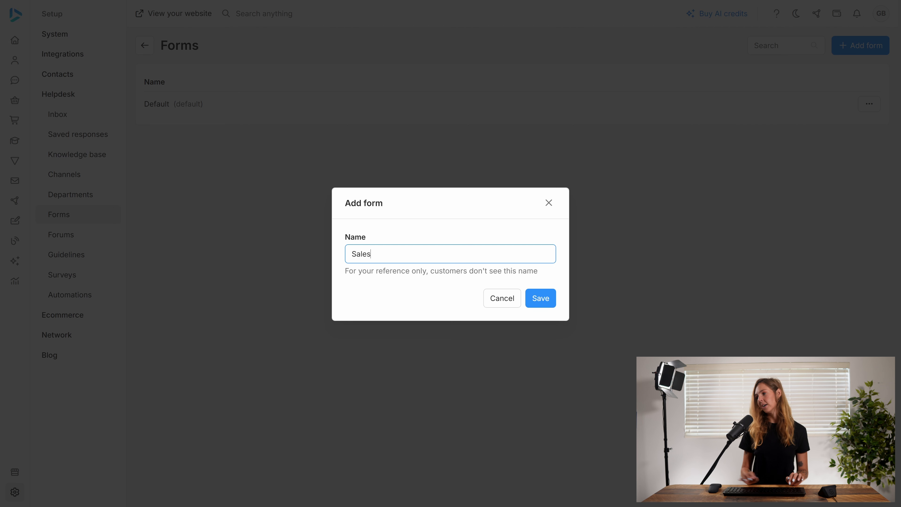
pyautogui.click(541, 299)
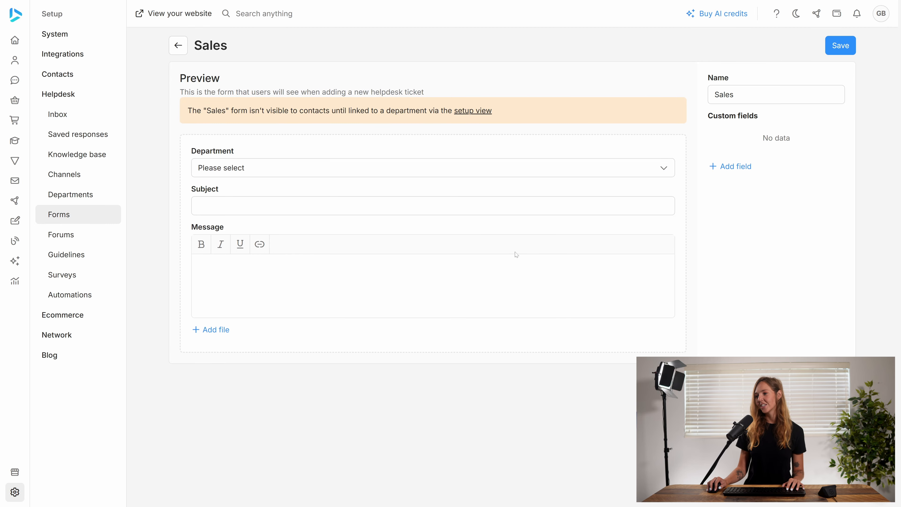
# Start a new custom field on the Sales form named "Product purchased" with the Select field type.
pyautogui.click(735, 173)
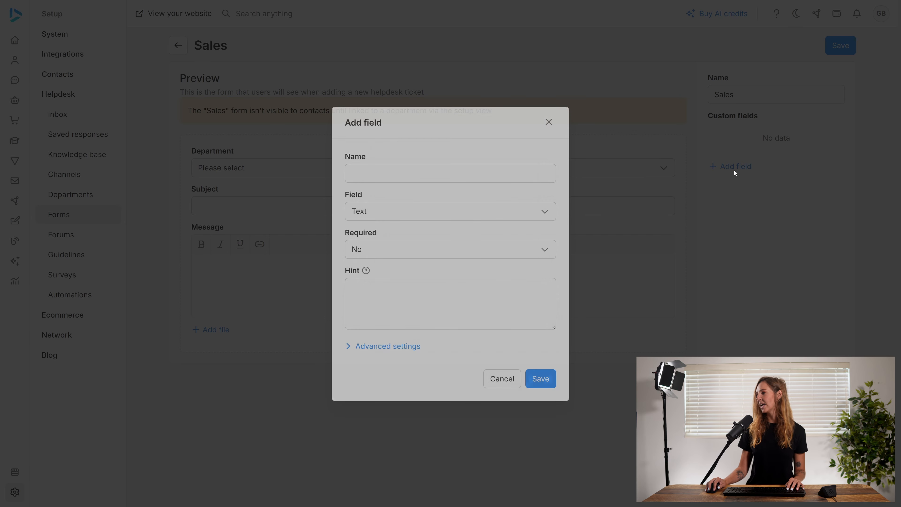
pyautogui.click(450, 173)
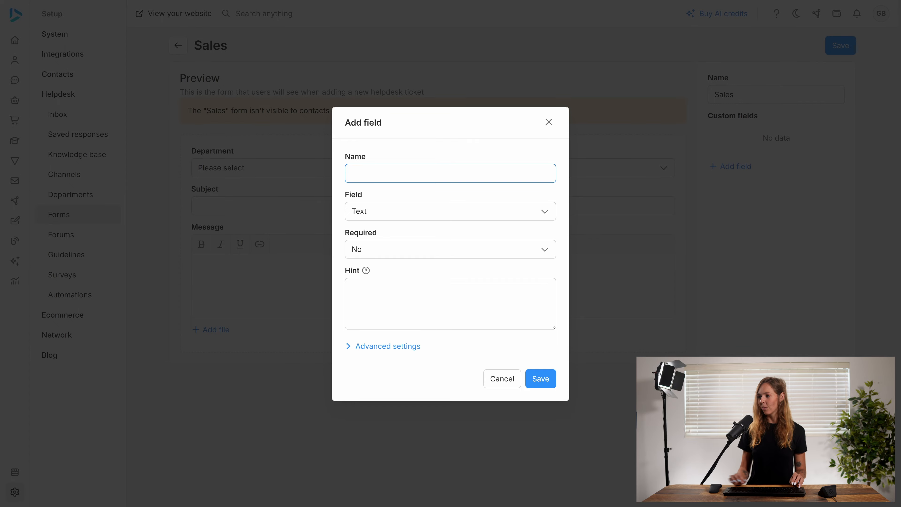
pyautogui.write('Produc')
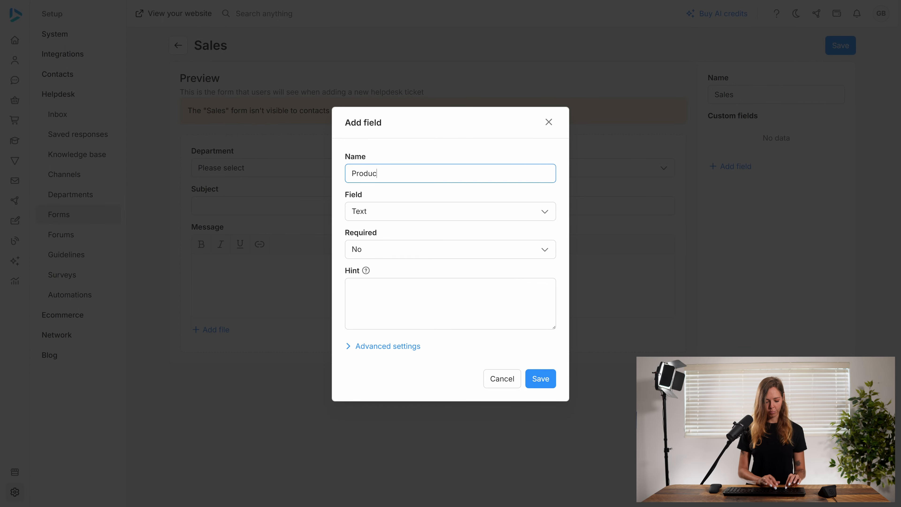
pyautogui.write('t purchased')
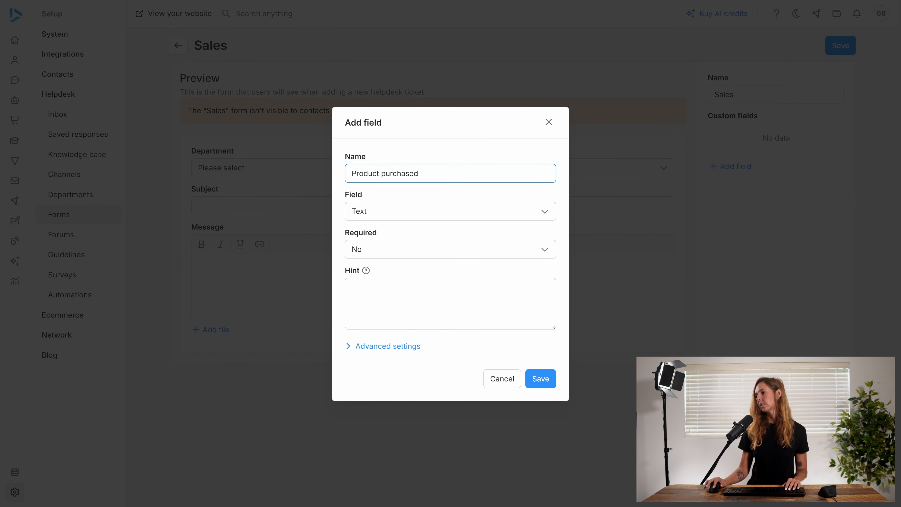
pyautogui.click(433, 212)
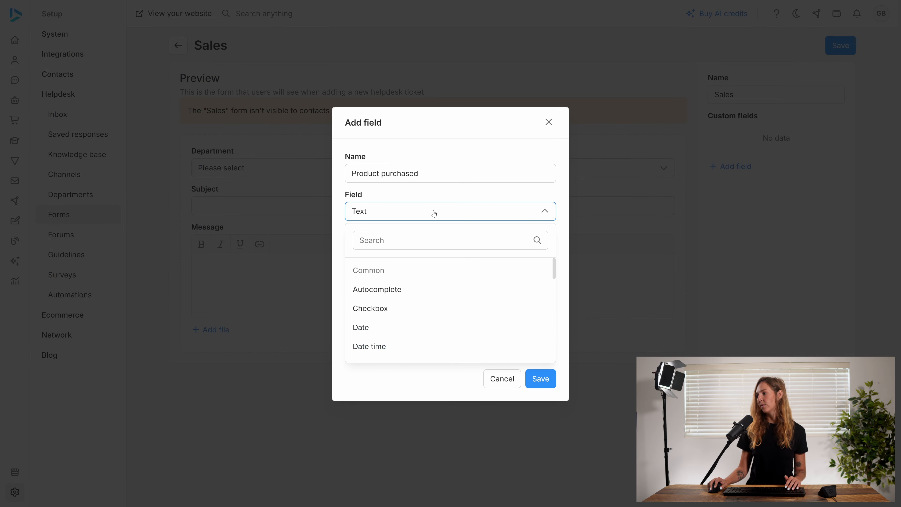
pyautogui.scroll(-2, 415, 349)
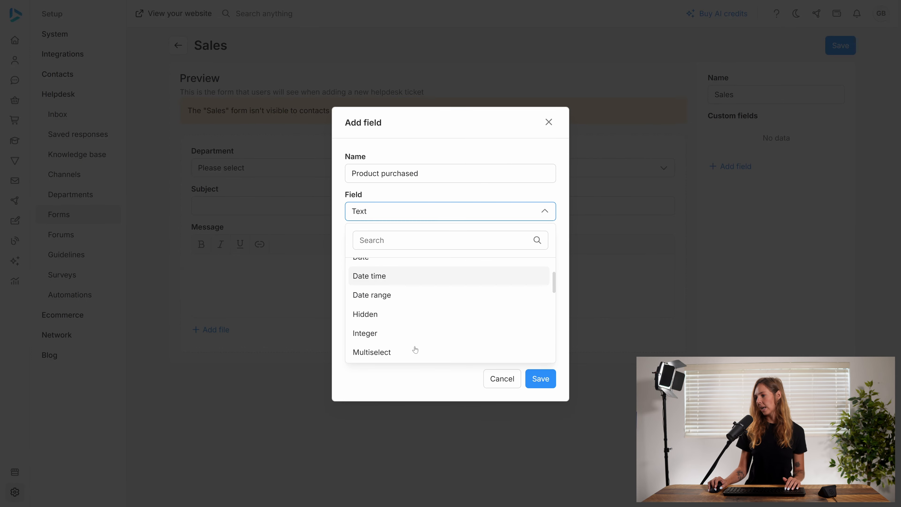
pyautogui.scroll(-4, 416, 349)
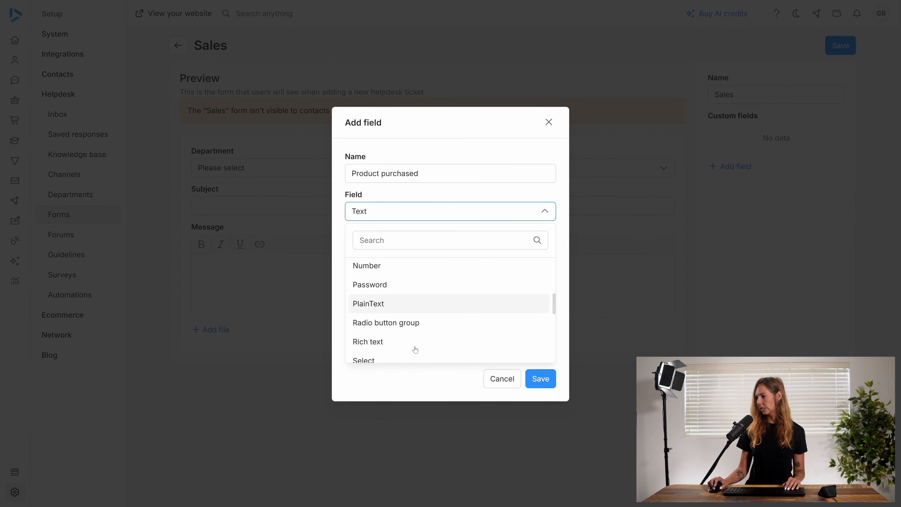
pyautogui.scroll(-1, 415, 350)
pyautogui.click(396, 298)
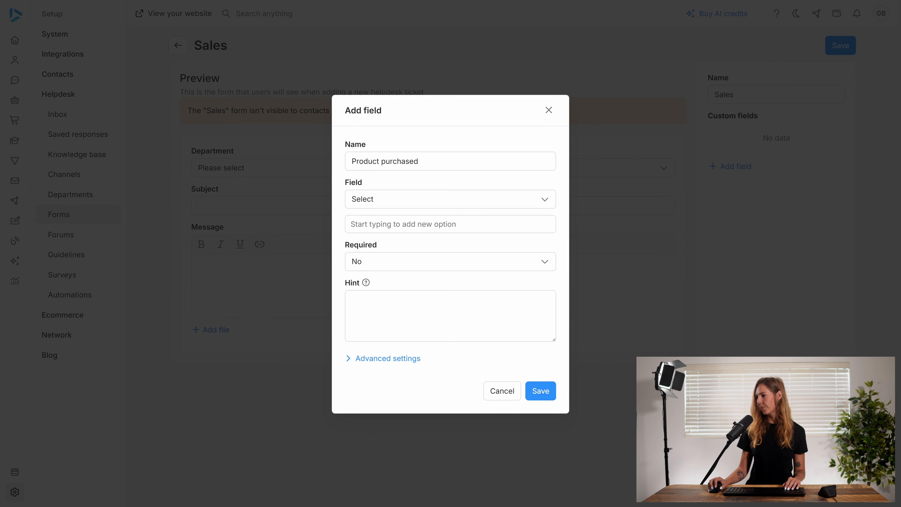
# Add Product 1, Product 2 and Product 3 as the options of the Product purchased field.
pyautogui.write('Product 1')
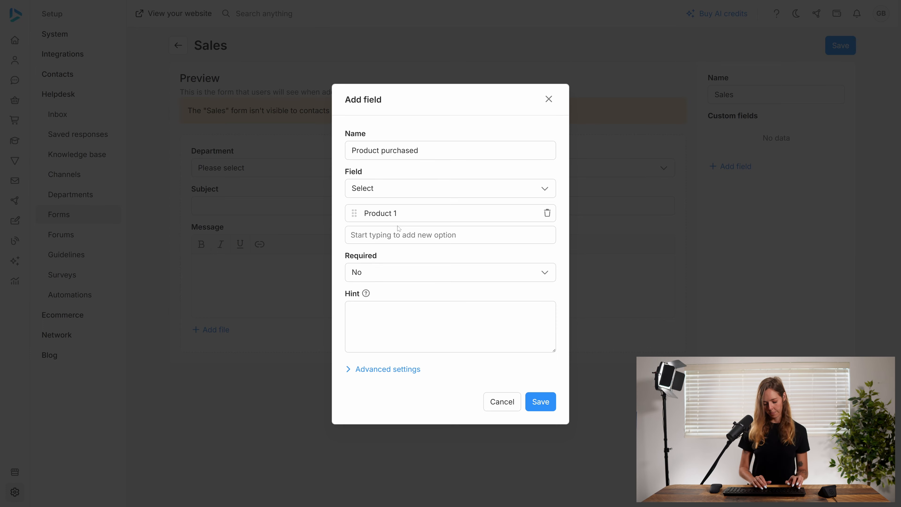
pyautogui.write('Product ')
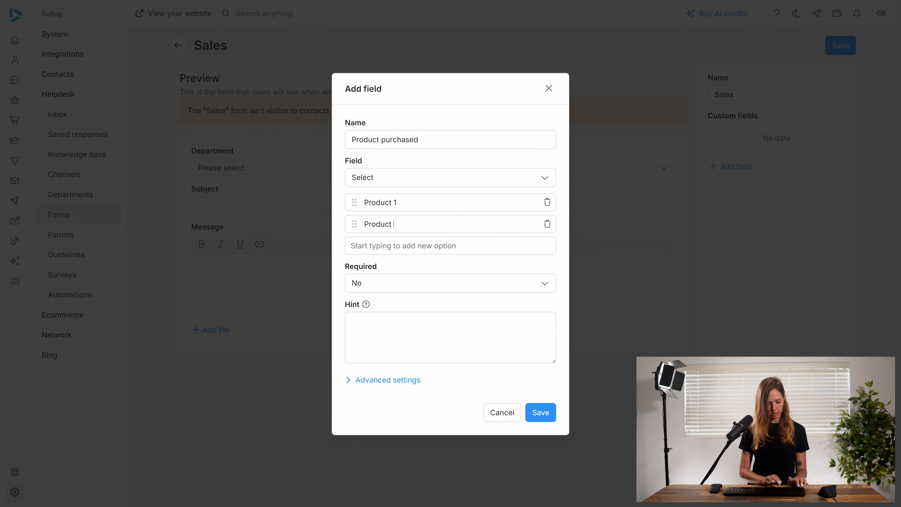
pyautogui.write('2Pro')
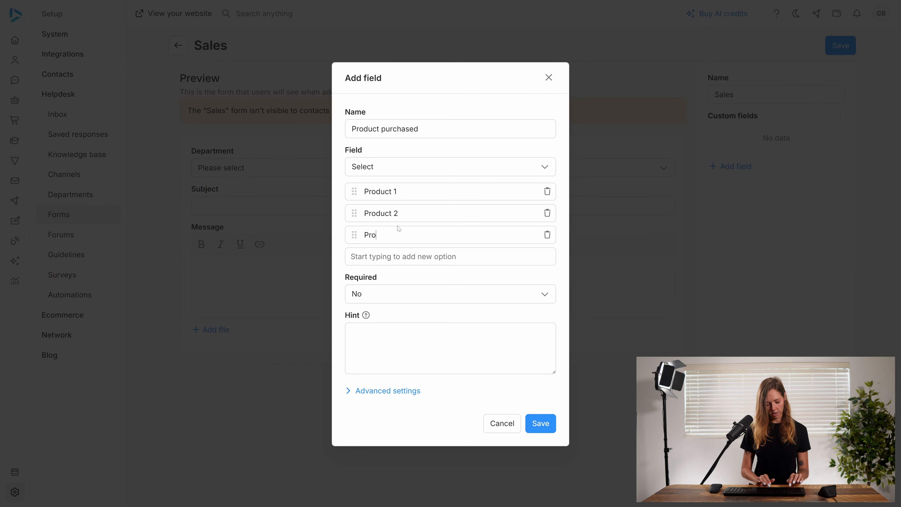
pyautogui.write('duct 3')
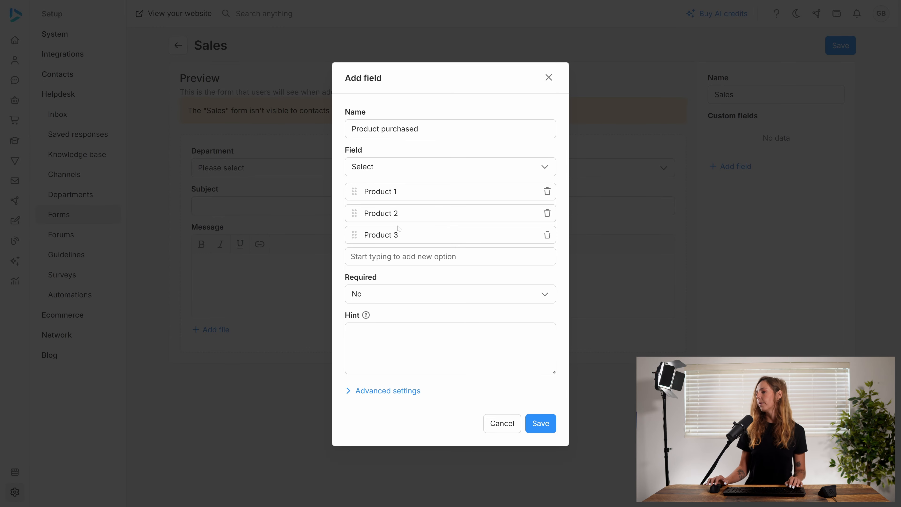
# Make the Product purchased field required and save it to the Sales form.
pyautogui.click(403, 298)
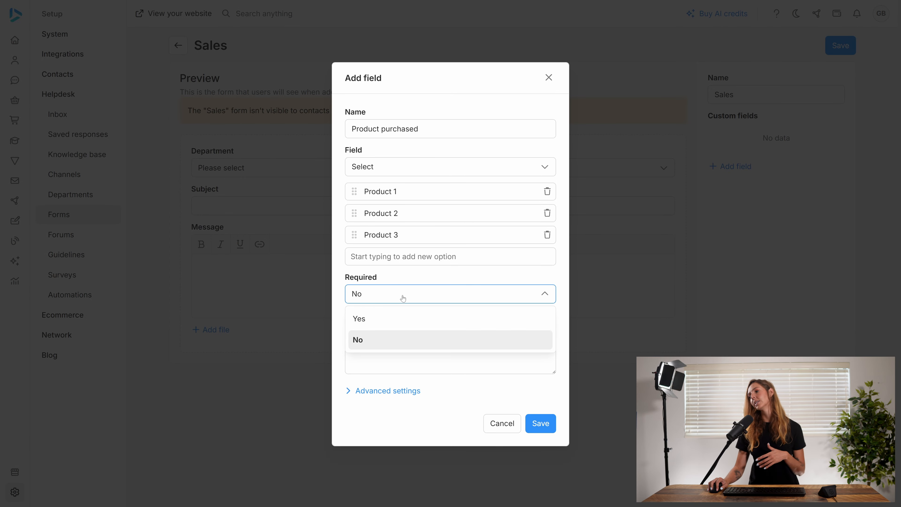
pyautogui.click(402, 314)
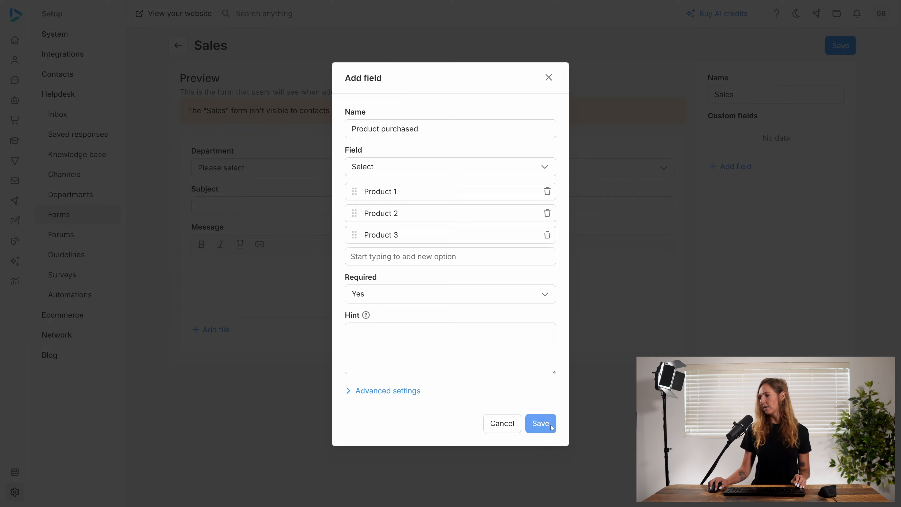
pyautogui.click(540, 423)
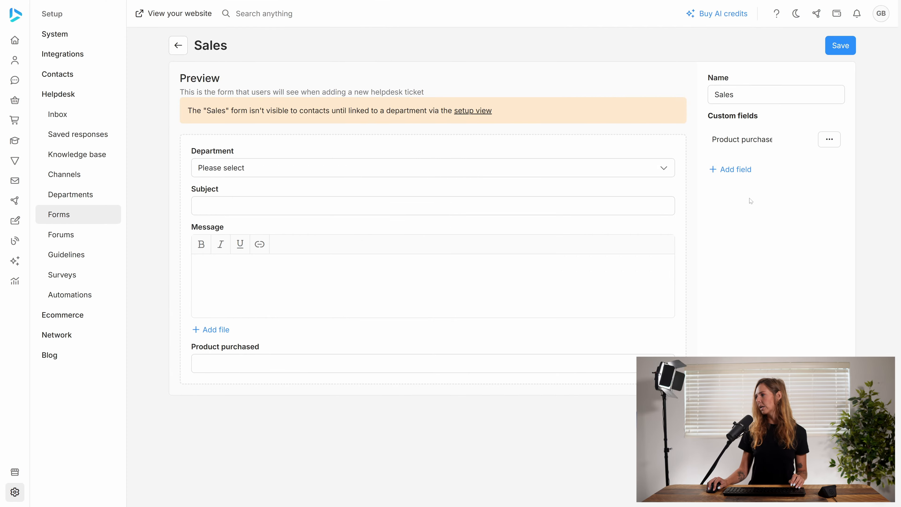
# Add a custom field named "Please tell us why your are returning/refunding/exchanging your purchase" to the Sales form and save it.
pyautogui.click(725, 170)
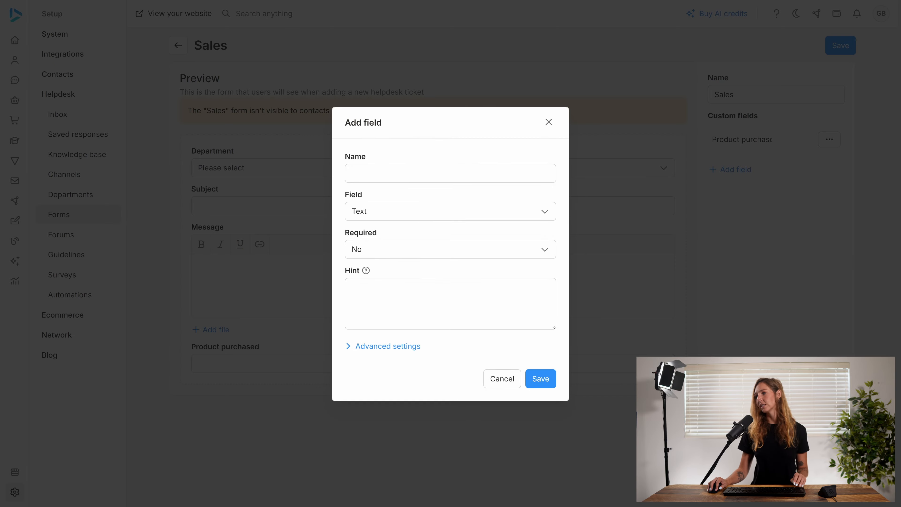
pyautogui.click(450, 173)
pyautogui.write('Please ')
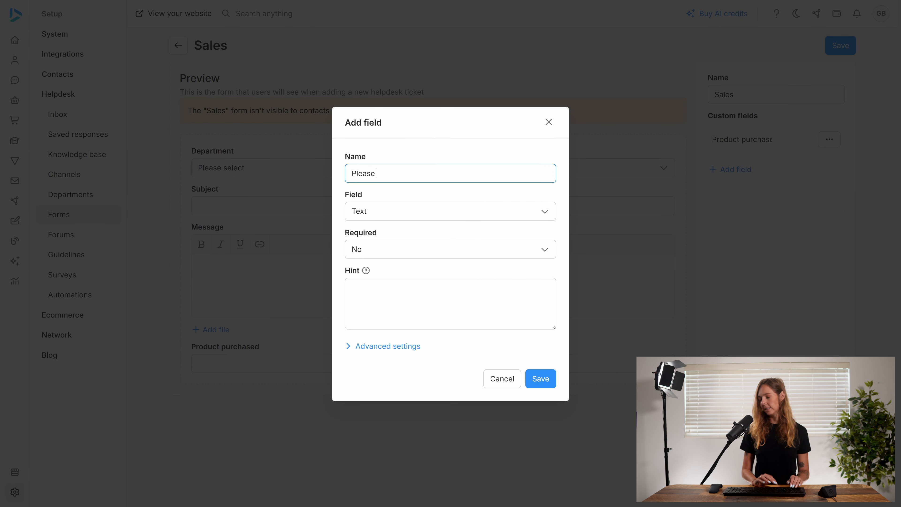
pyautogui.write('tell us')
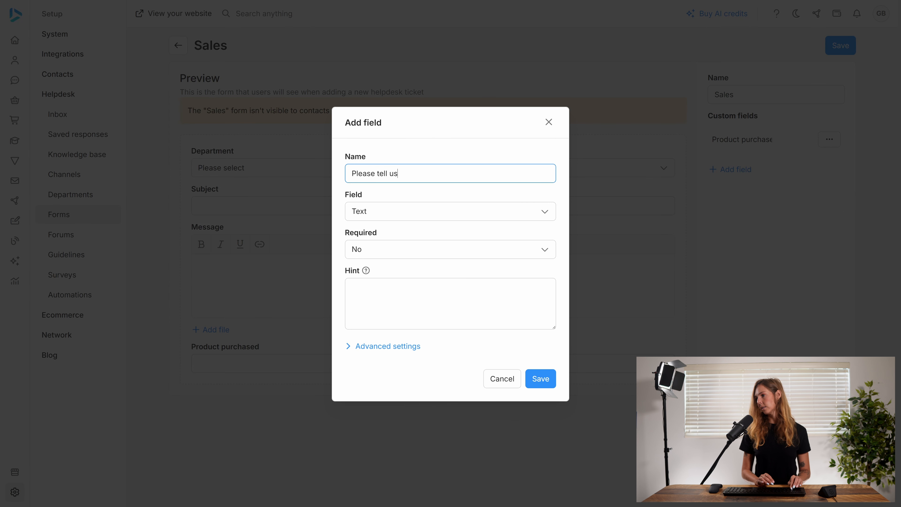
pyautogui.write(' why ')
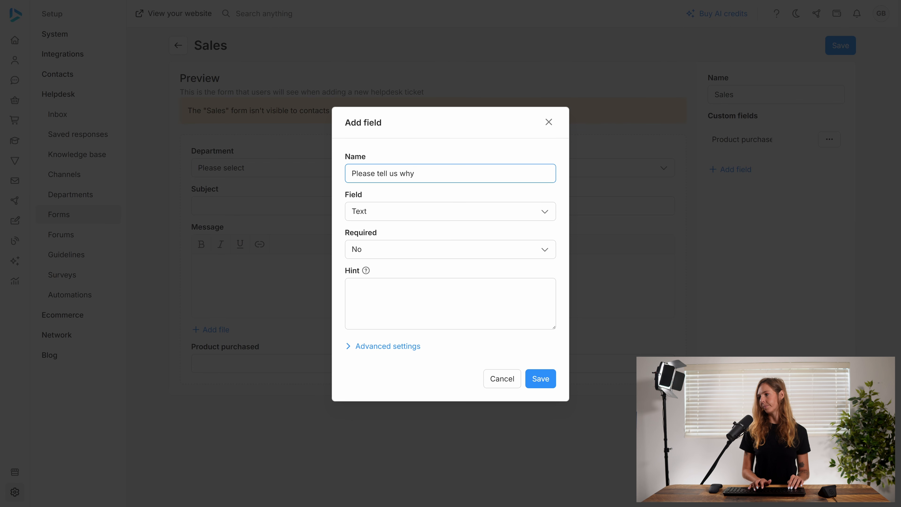
pyautogui.write('your')
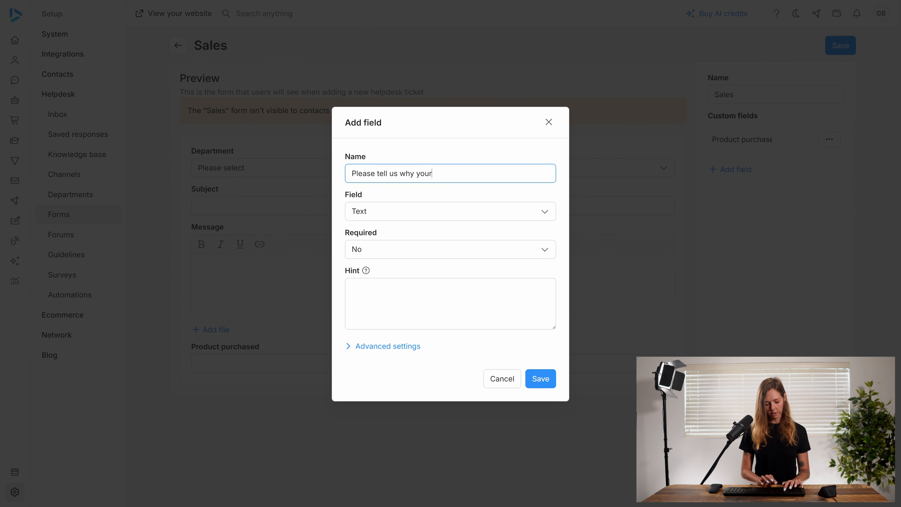
pyautogui.write(' are returni')
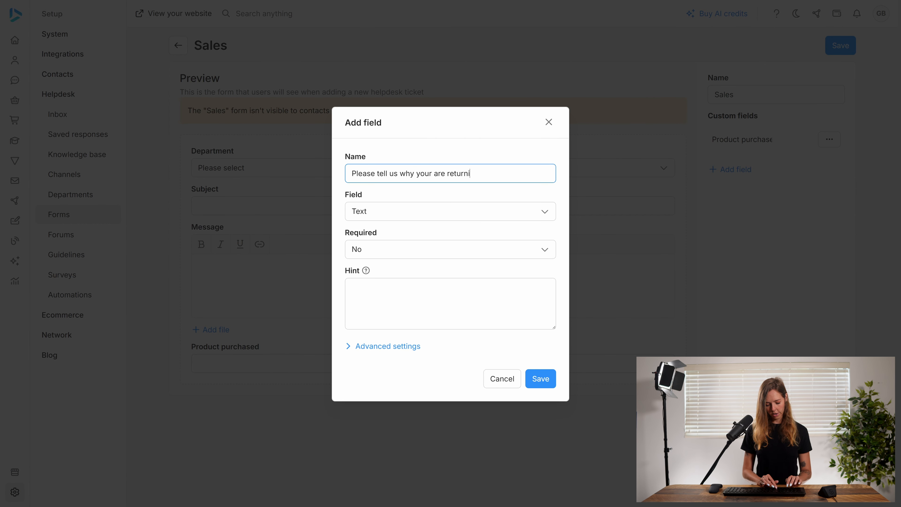
pyautogui.write('ng/refunding/')
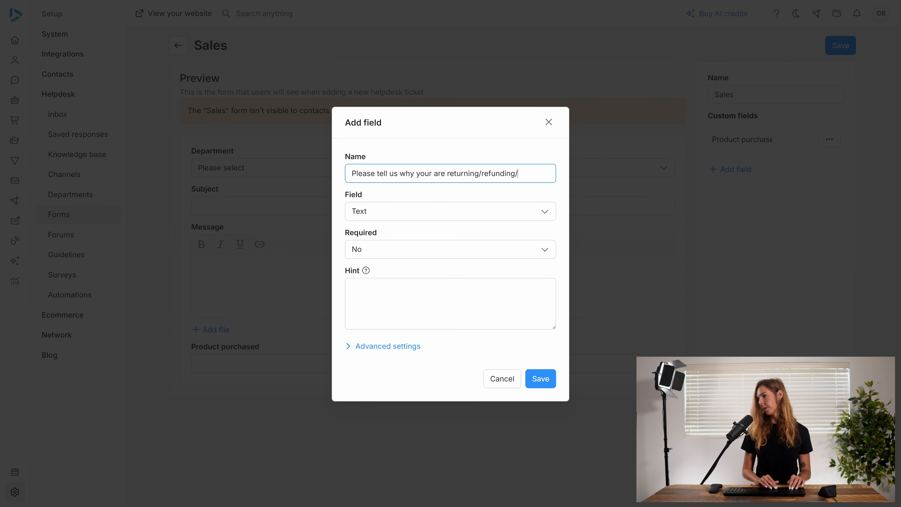
pyautogui.write('e')
pyautogui.write('xchan')
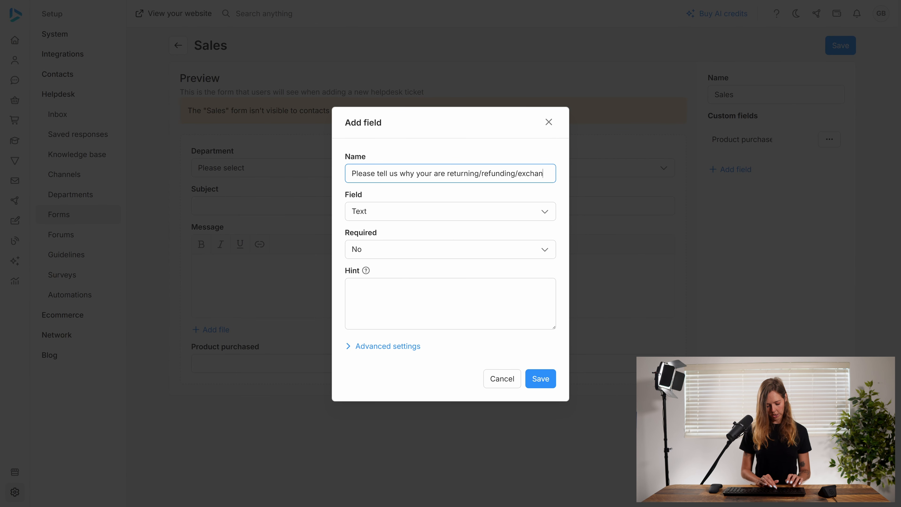
pyautogui.write('ging your')
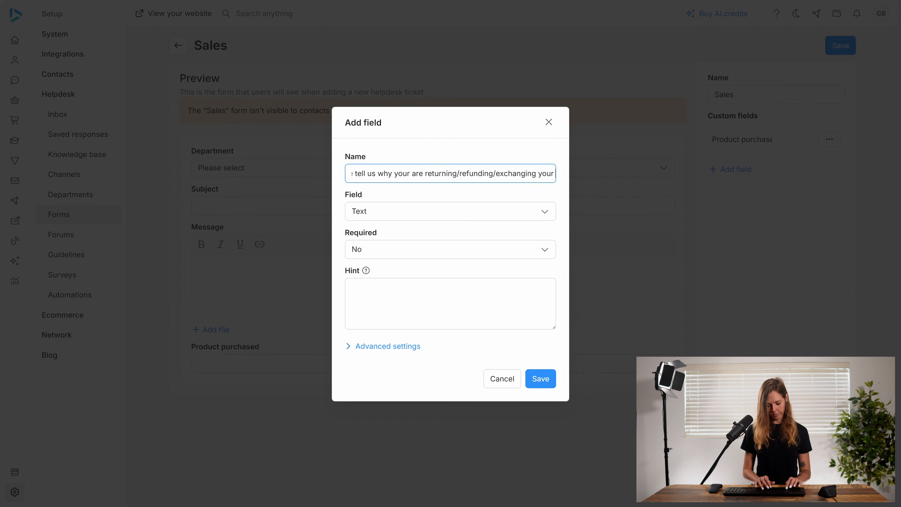
pyautogui.write(' purchase')
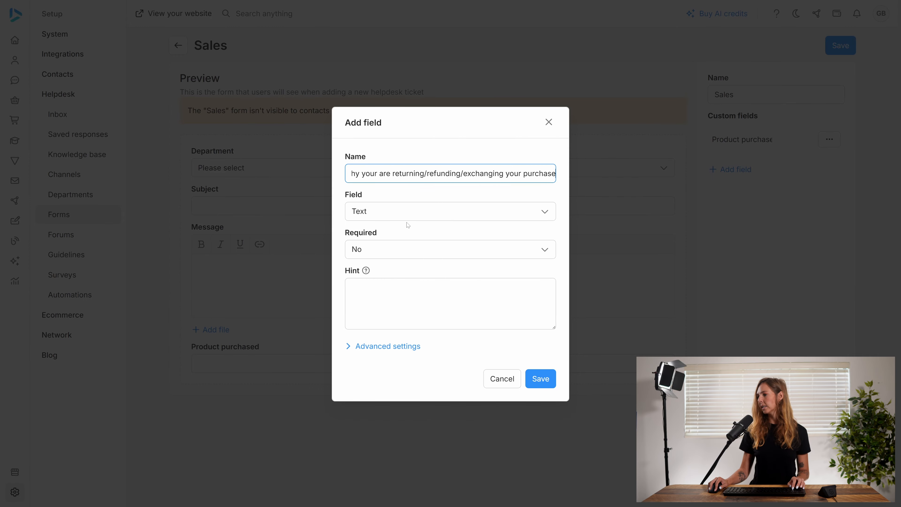
pyautogui.click(549, 375)
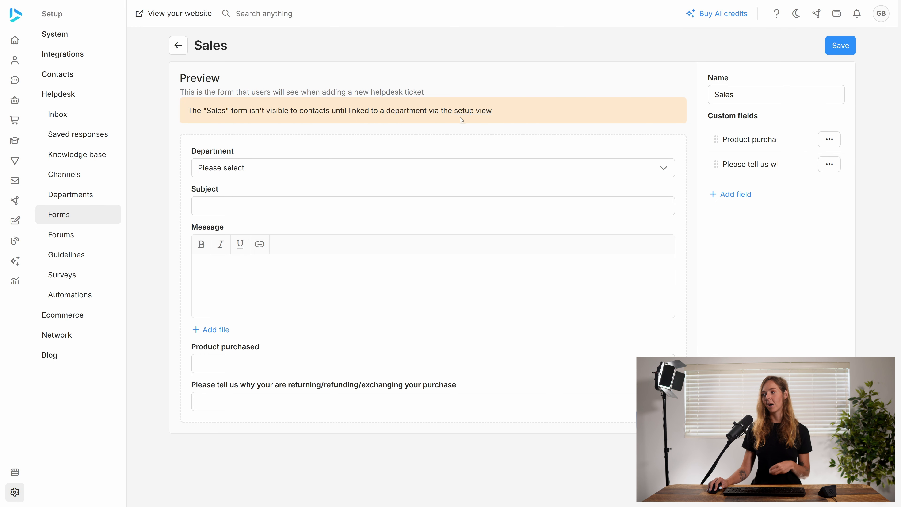
# Link the Sales form to the Sales department and save the department.
pyautogui.click(473, 110)
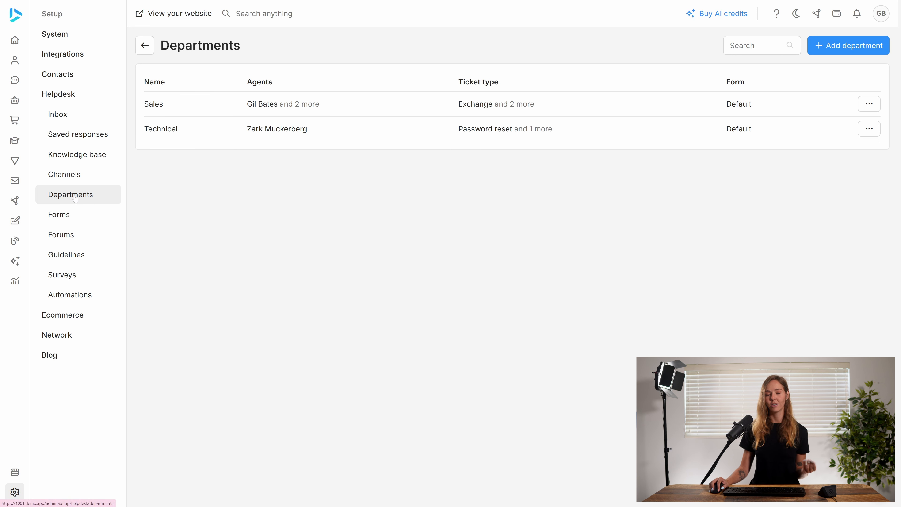
pyautogui.click(342, 109)
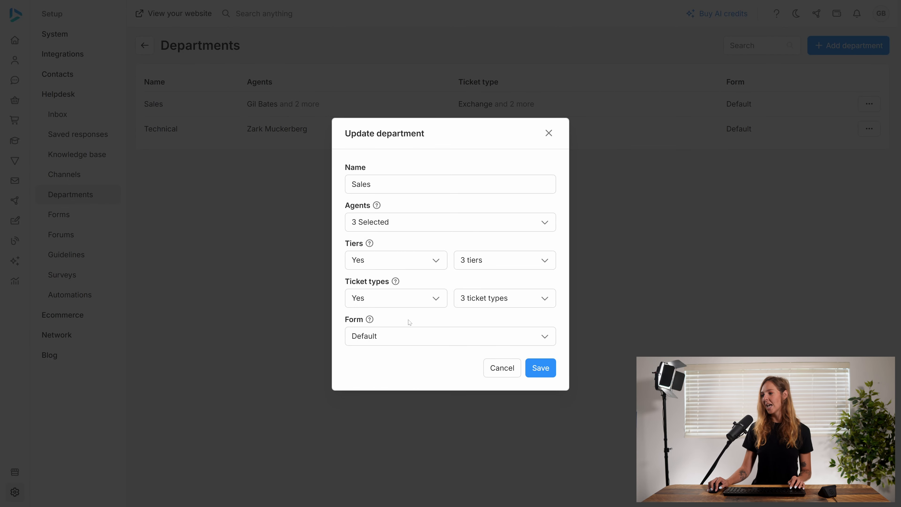
pyautogui.click(396, 339)
pyautogui.click(376, 379)
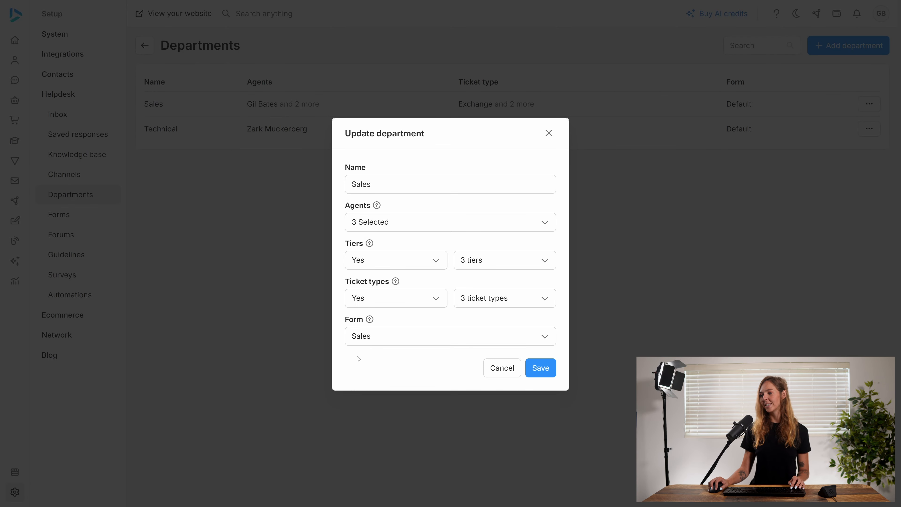
pyautogui.click(536, 368)
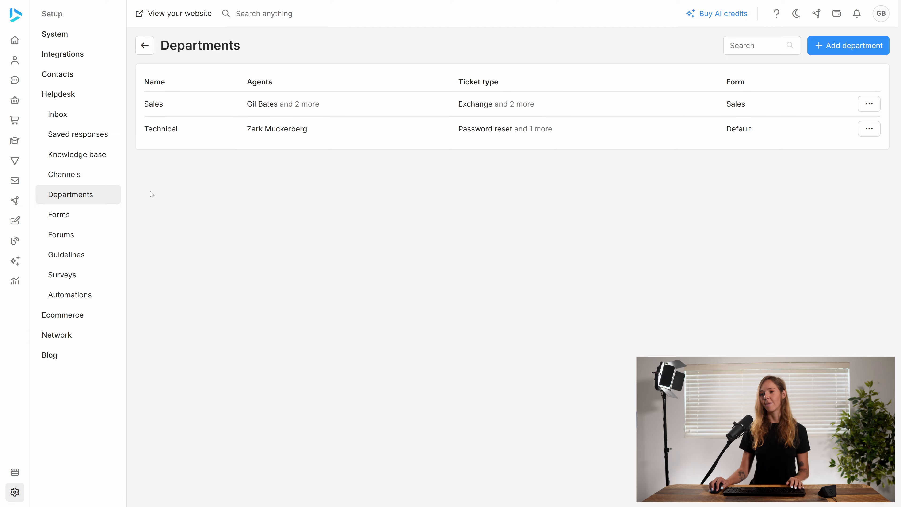
# Check the preview of the Sales form with its custom fields, and return to the list of forms.
pyautogui.click(66, 217)
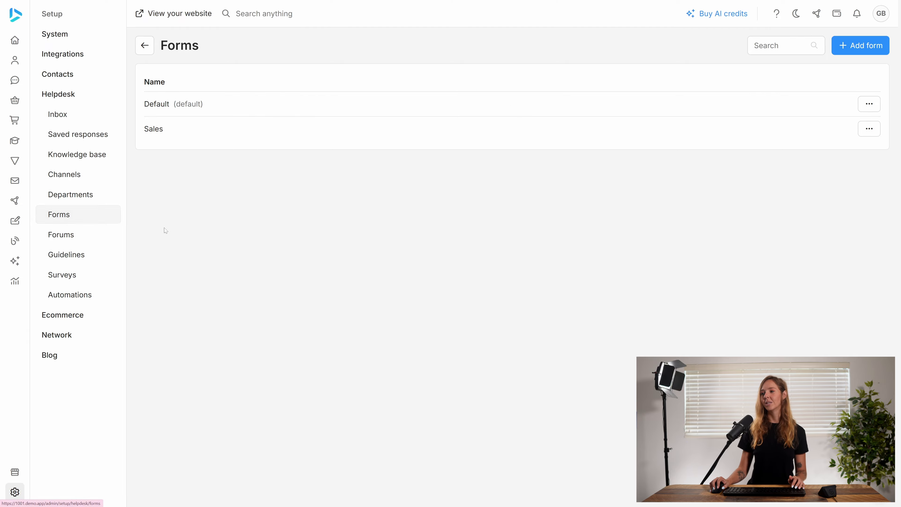
pyautogui.click(250, 126)
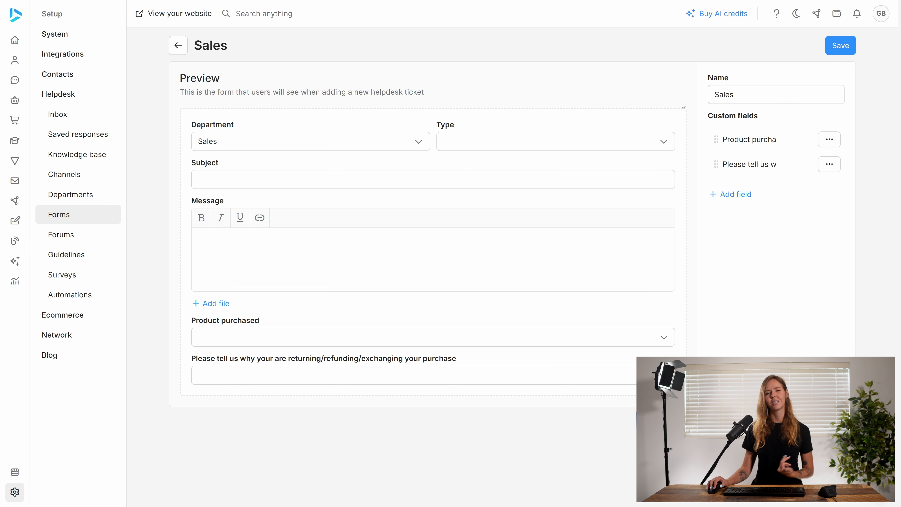
pyautogui.click(178, 45)
# Create a new helpdesk form named "Technical".
pyautogui.click(851, 53)
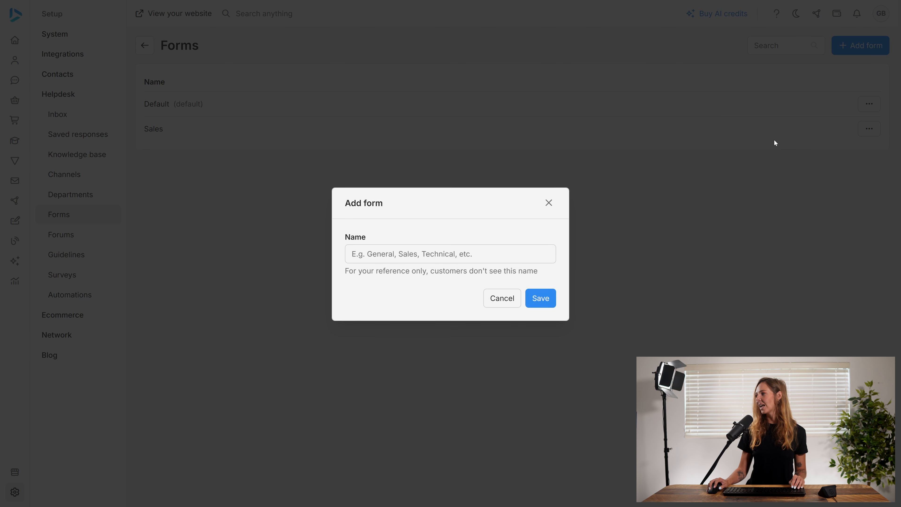
pyautogui.write('Te')
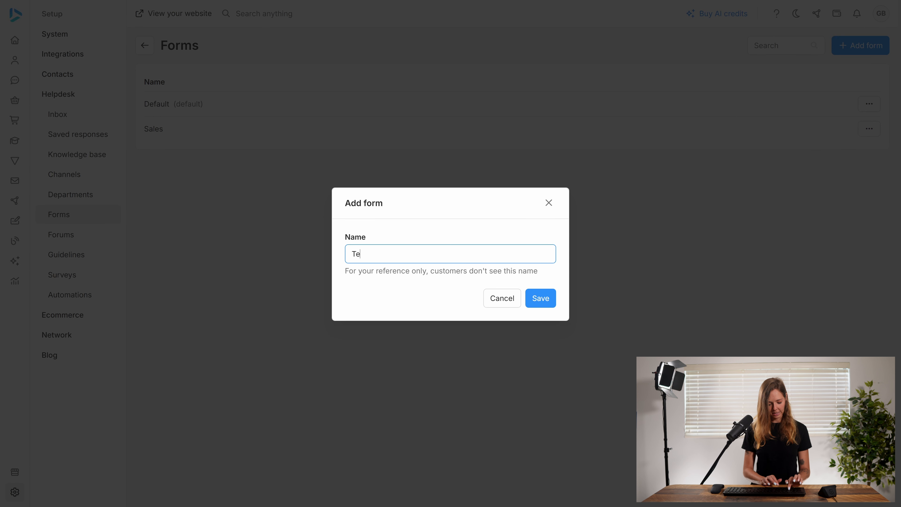
pyautogui.write('chnical fp')
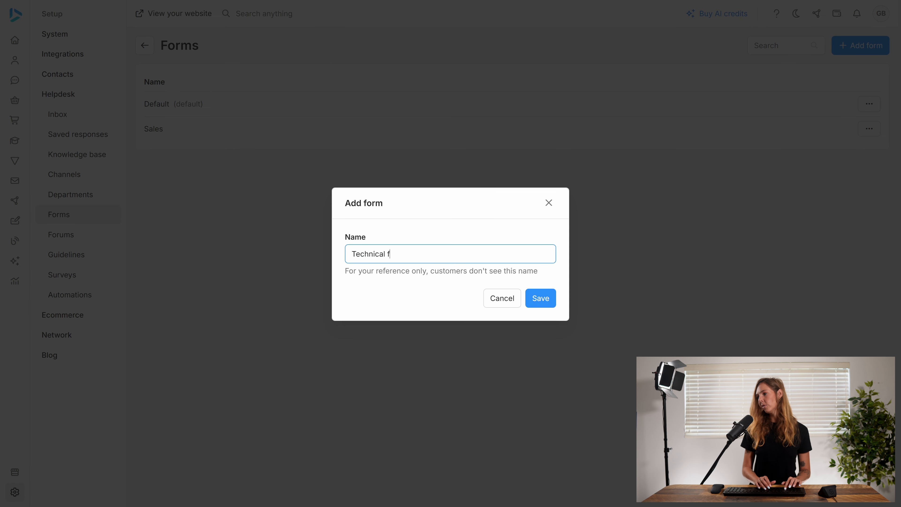
pyautogui.press('BackSpace')
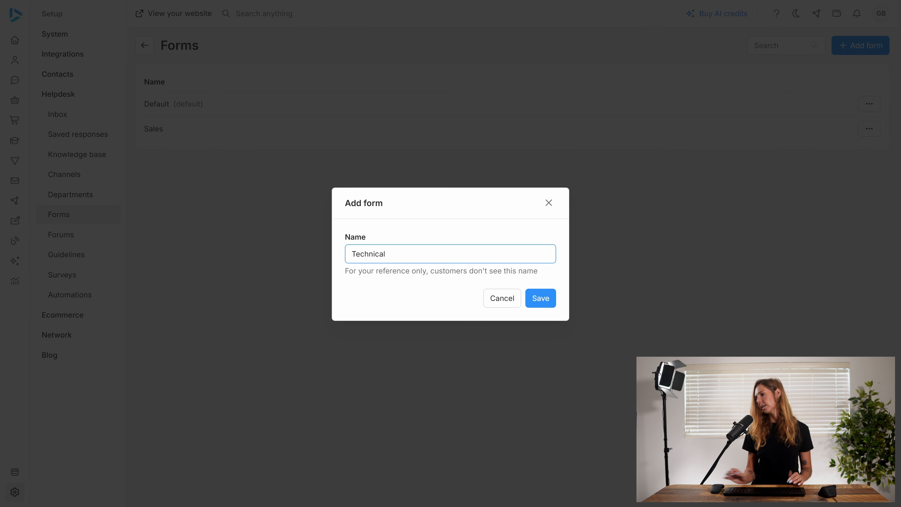
pyautogui.click(543, 301)
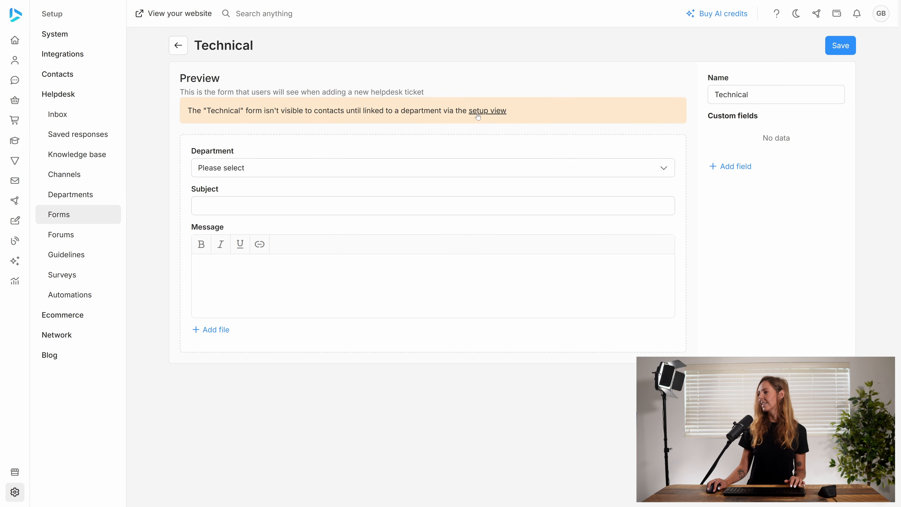
# Link the Technical form to the Technical department and save the department.
pyautogui.click(487, 111)
pyautogui.click(304, 136)
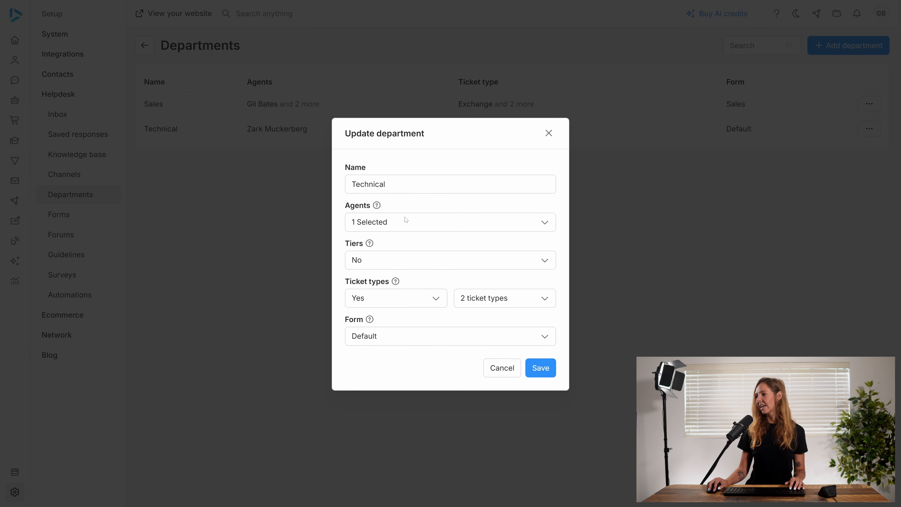
pyautogui.click(399, 339)
pyautogui.click(387, 403)
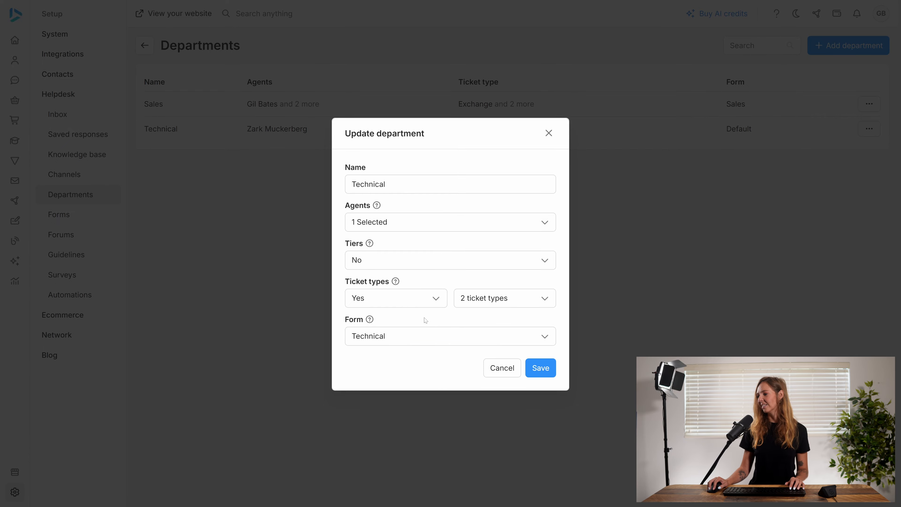
pyautogui.click(548, 366)
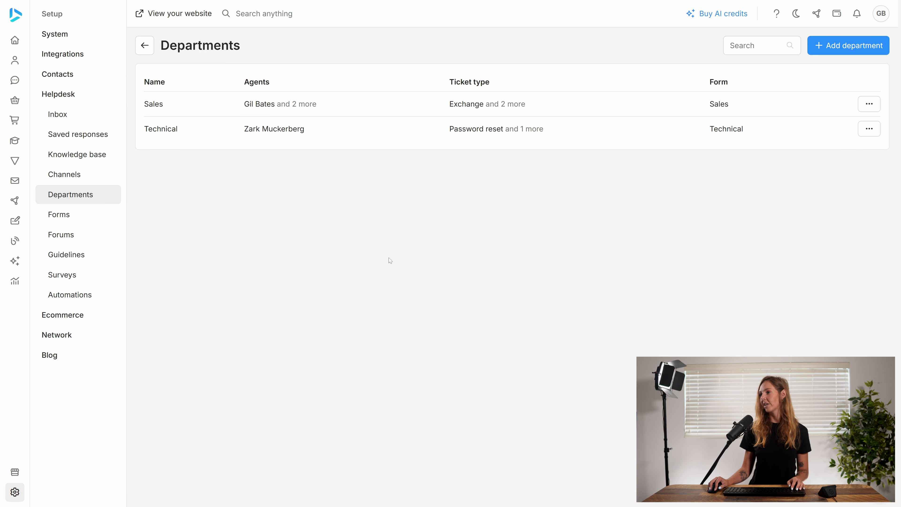
# Open the website builder and apply the Home page of the Accountant templates, replacing both the page content and the website styles.
pyautogui.click(178, 16)
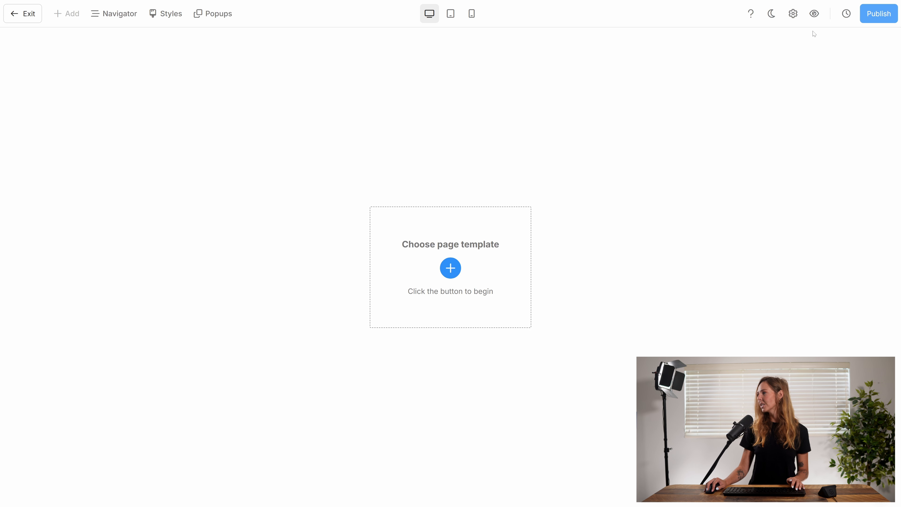
pyautogui.click(815, 14)
pyautogui.click(814, 13)
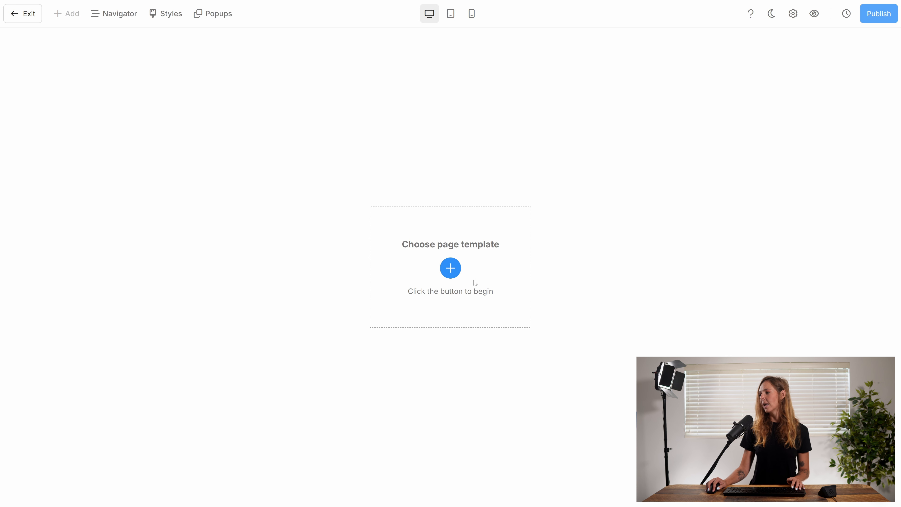
pyautogui.click(449, 269)
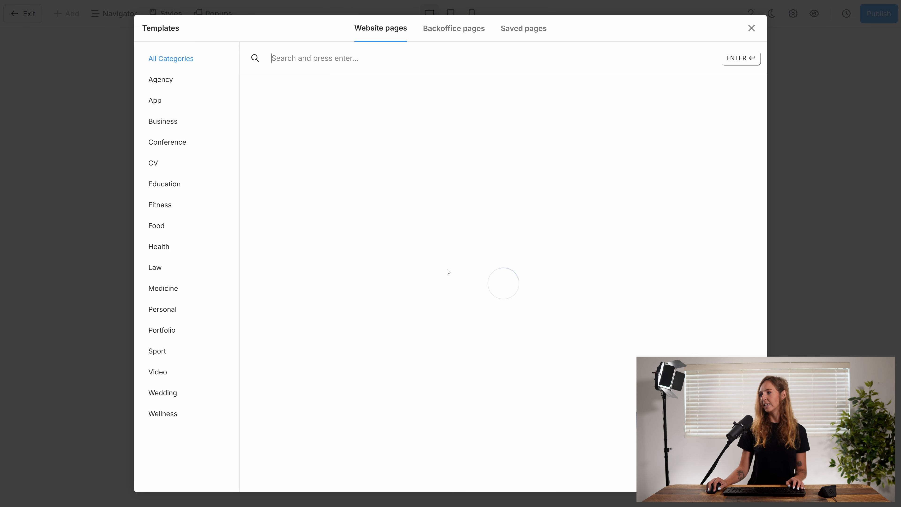
pyautogui.click(471, 121)
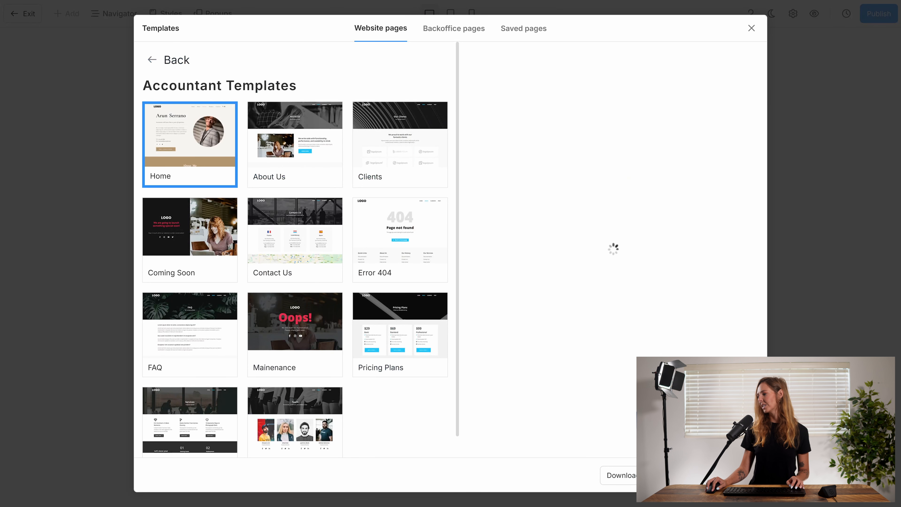
pyautogui.click(738, 475)
pyautogui.click(432, 298)
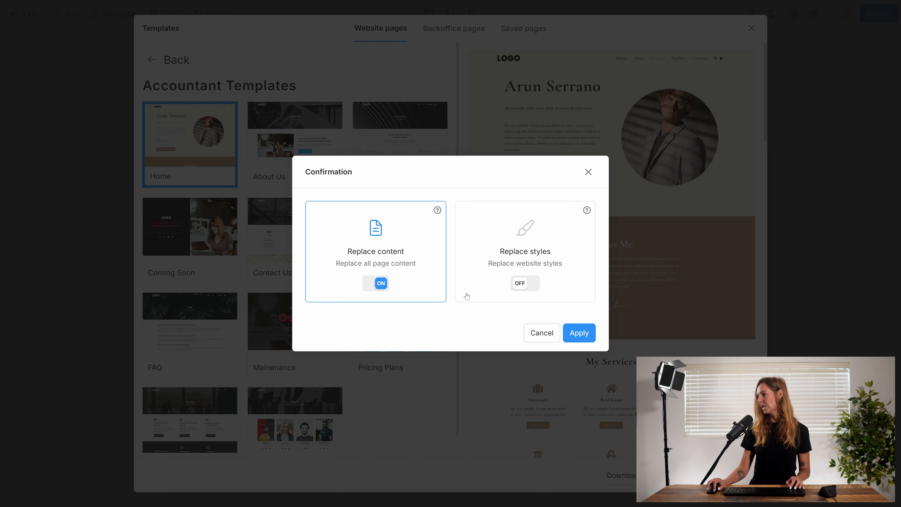
pyautogui.click(466, 295)
pyautogui.click(586, 353)
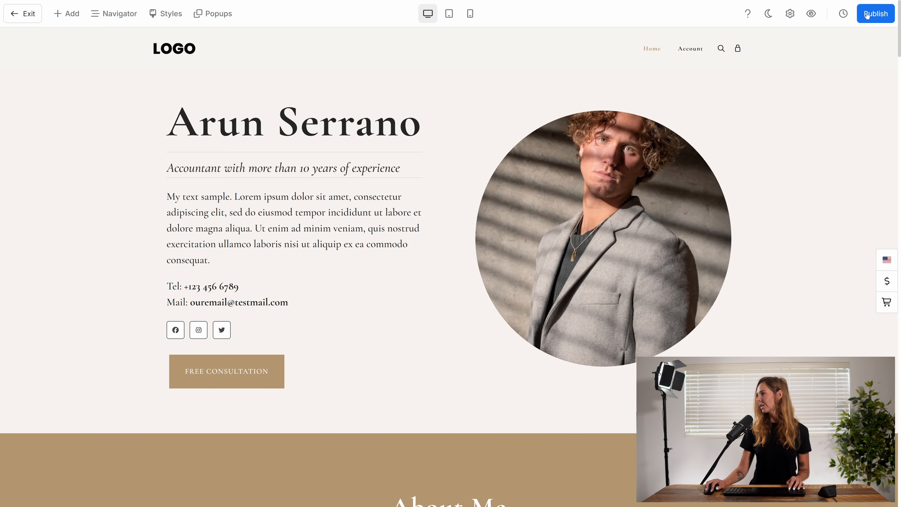
# Publish the current version of the website.
pyautogui.click(876, 14)
pyautogui.click(784, 91)
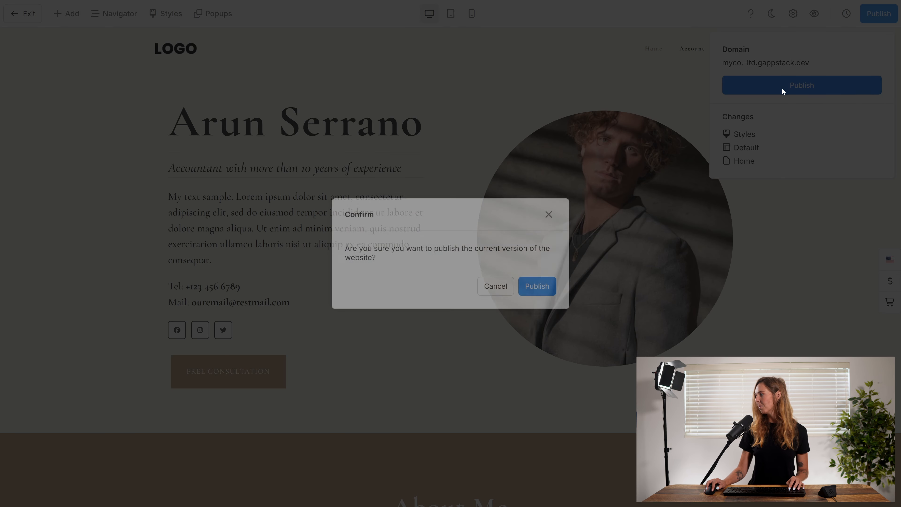
pyautogui.click(526, 287)
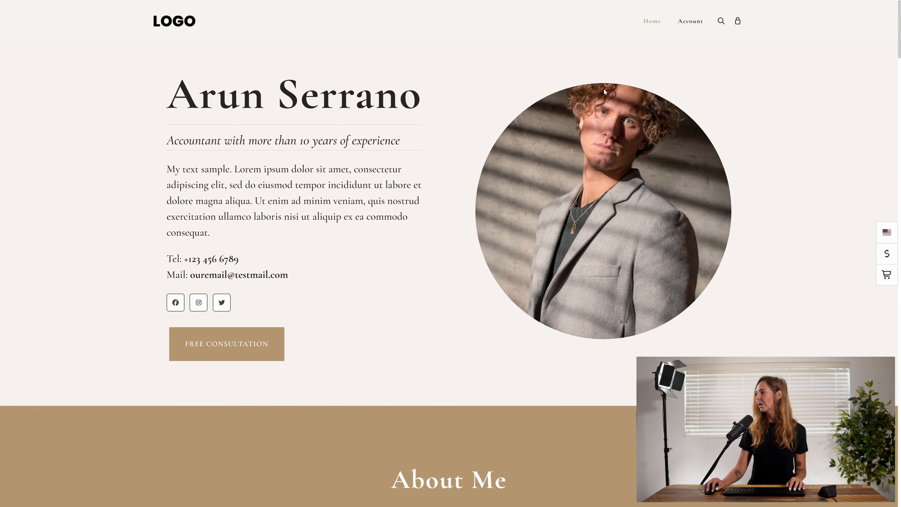
# Start a new support ticket from the website's account area, with department Sales and type Exchange.
pyautogui.moveTo(690, 21)
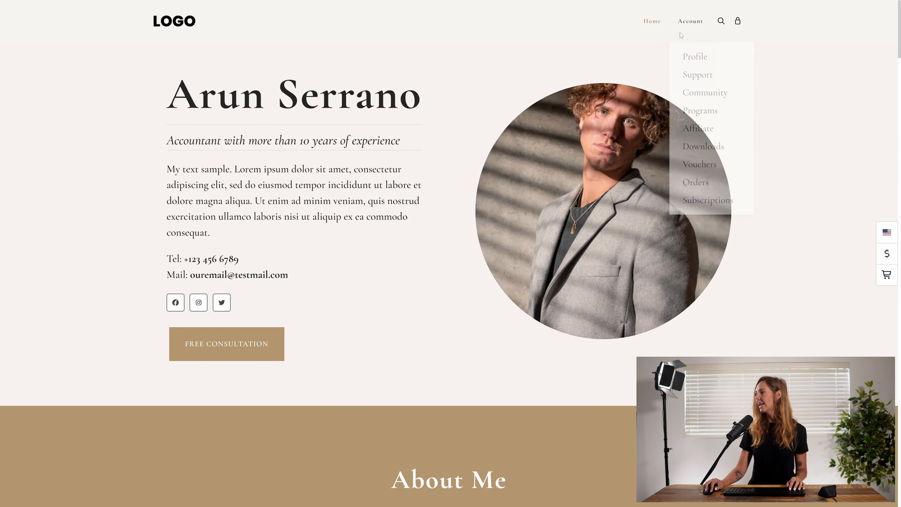
pyautogui.click(695, 76)
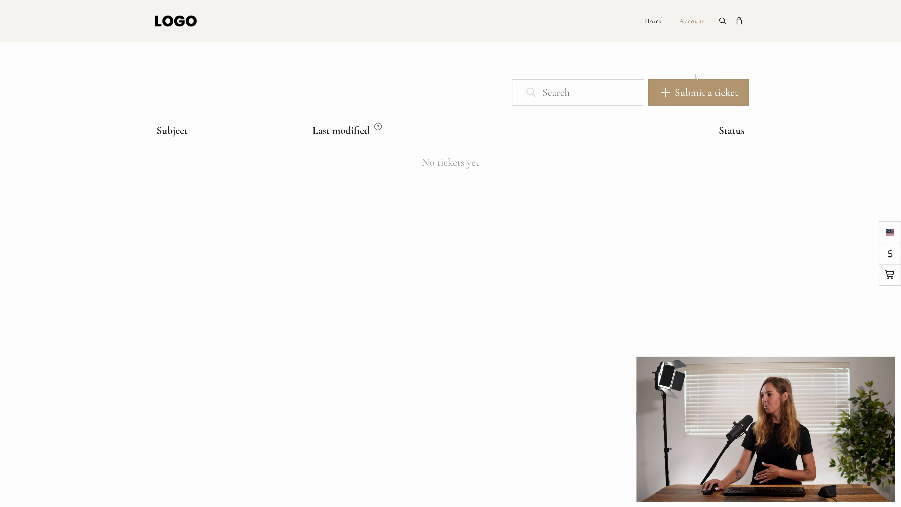
pyautogui.click(696, 97)
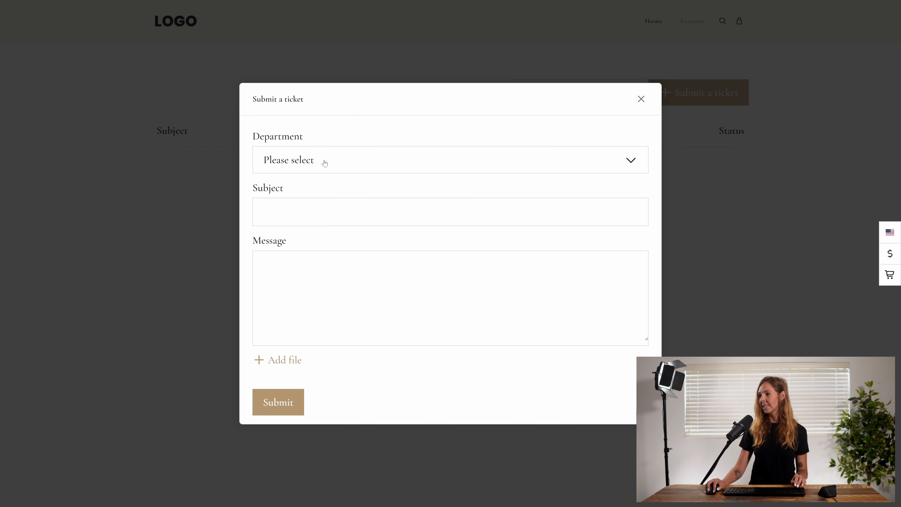
pyautogui.click(325, 160)
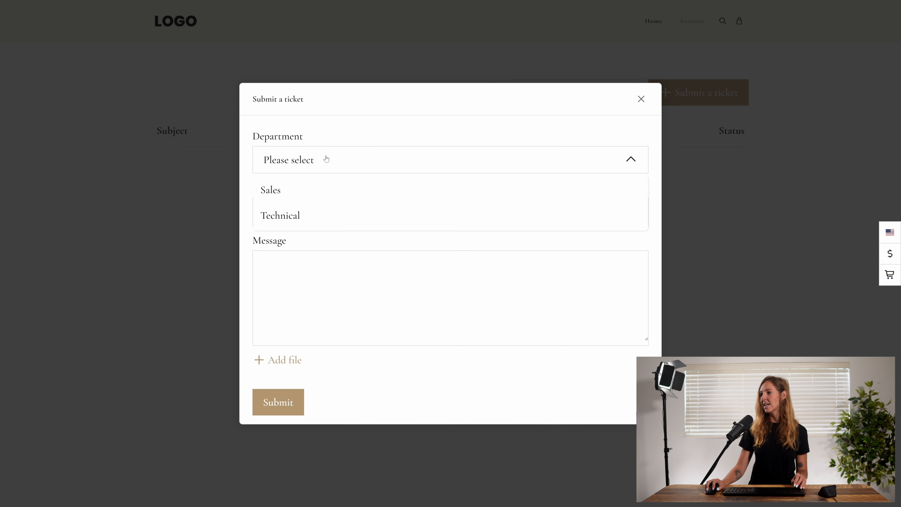
pyautogui.click(296, 197)
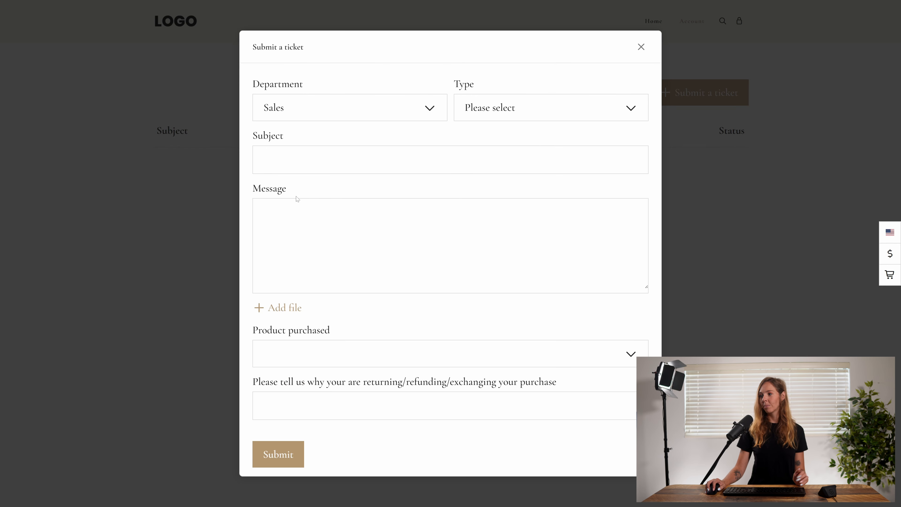
pyautogui.click(507, 107)
pyautogui.click(494, 139)
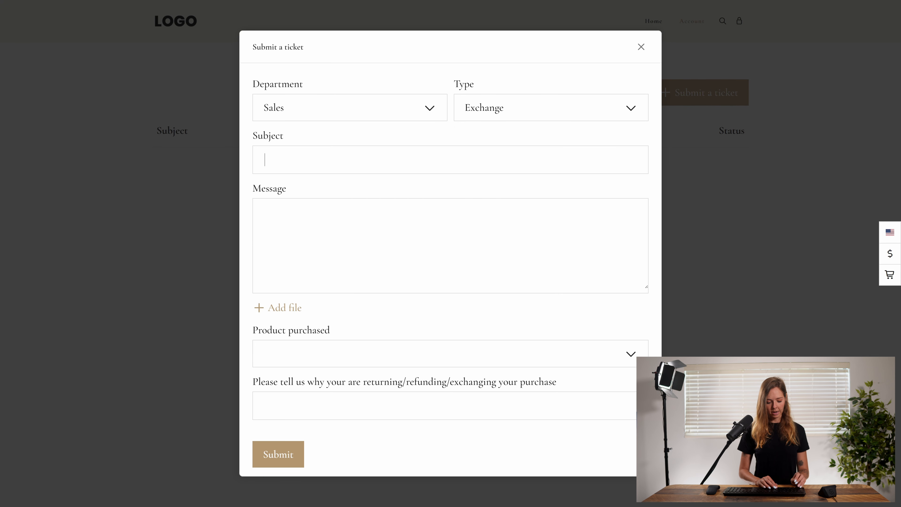
# Enter "I want to exchange my product for a different one" as the ticket subject and copy it into the message.
pyautogui.write('I want t')
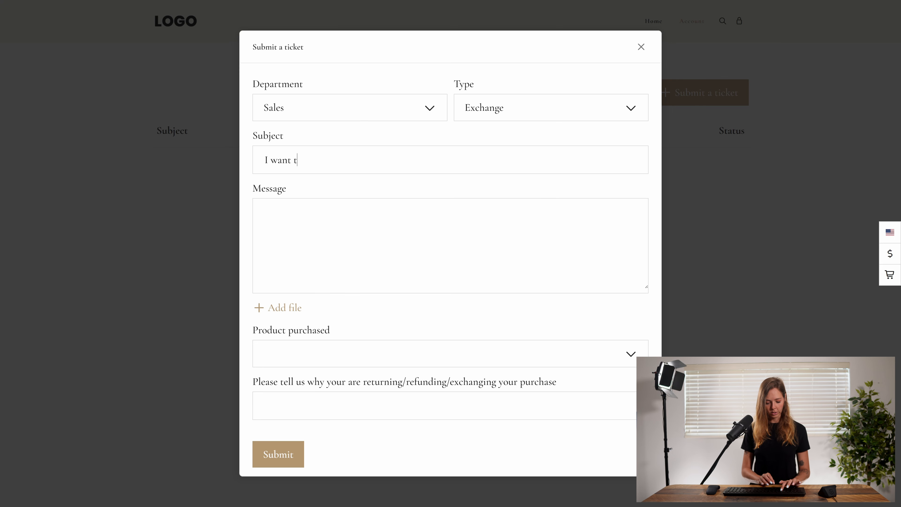
pyautogui.write('o exchange my')
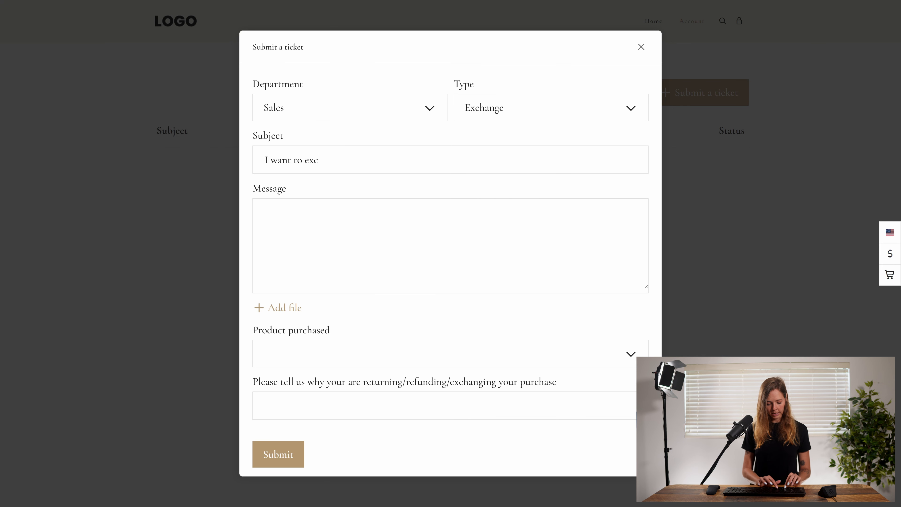
pyautogui.write(' pr')
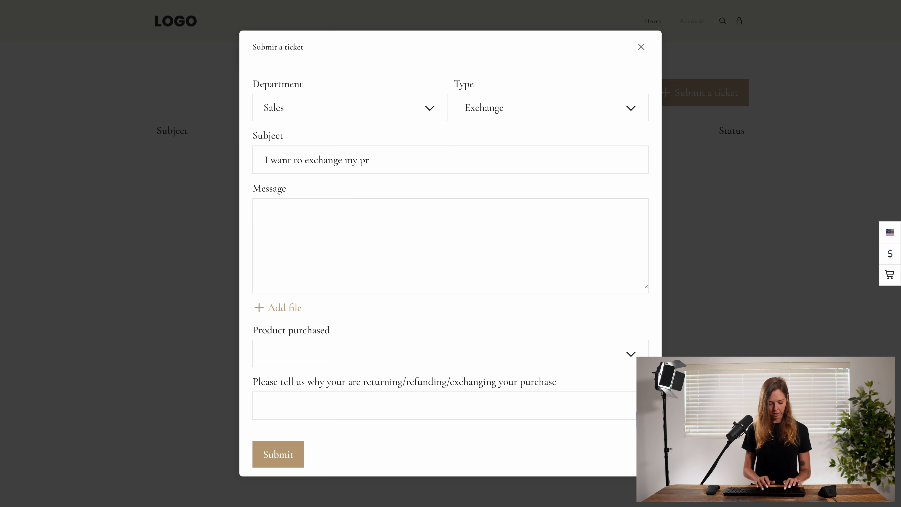
pyautogui.write('oduct for a different')
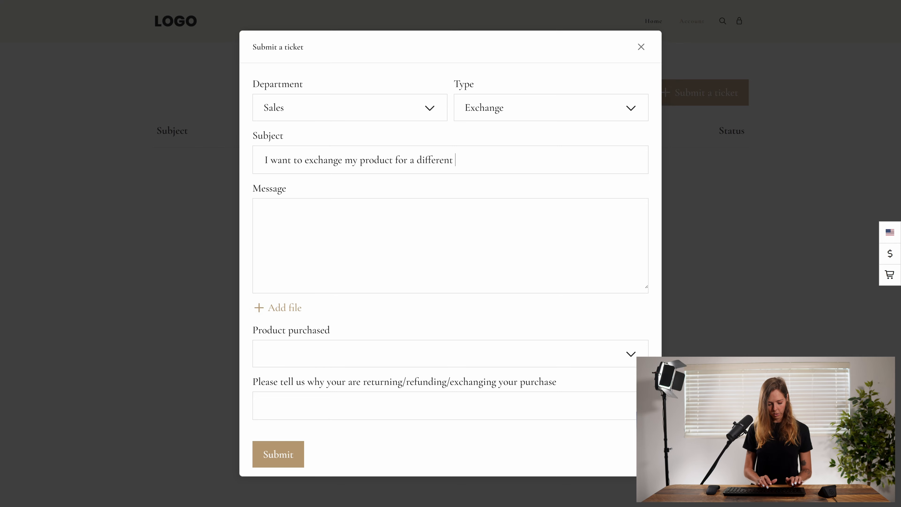
pyautogui.write(' one')
pyautogui.hotkey('ctrl', 'a')
pyautogui.hotkey('ctrl', 'c')
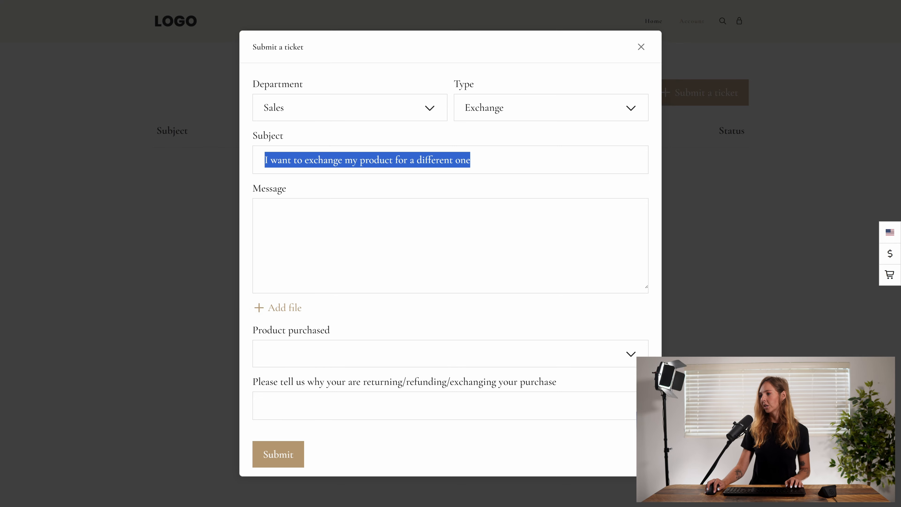
pyautogui.press('Tab')
pyautogui.hotkey('ctrl', 'v')
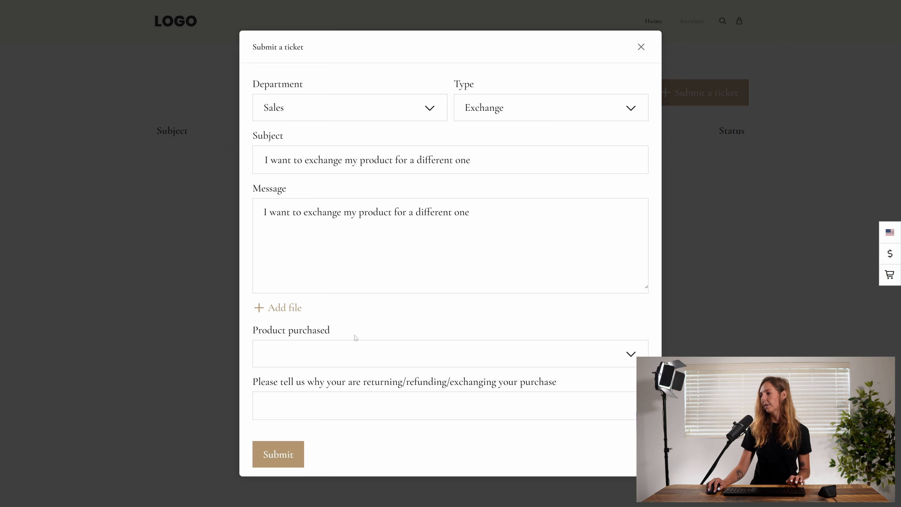
# Choose Product 1 as the product purchased in the ticket.
pyautogui.click(358, 365)
pyautogui.click(336, 412)
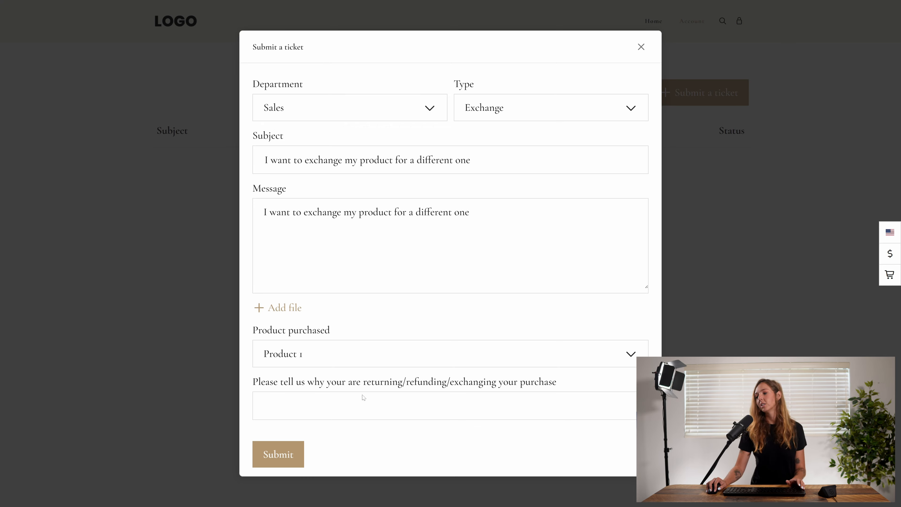
# Enter "It's not what I want" as the reason for returning, refunding or exchanging the purchase and submit the ticket.
pyautogui.write('I')
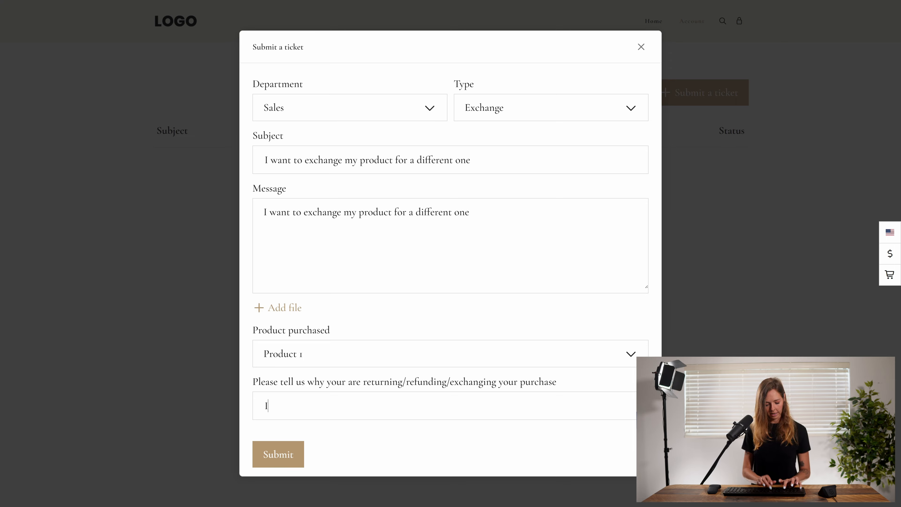
pyautogui.write("t's not what I want")
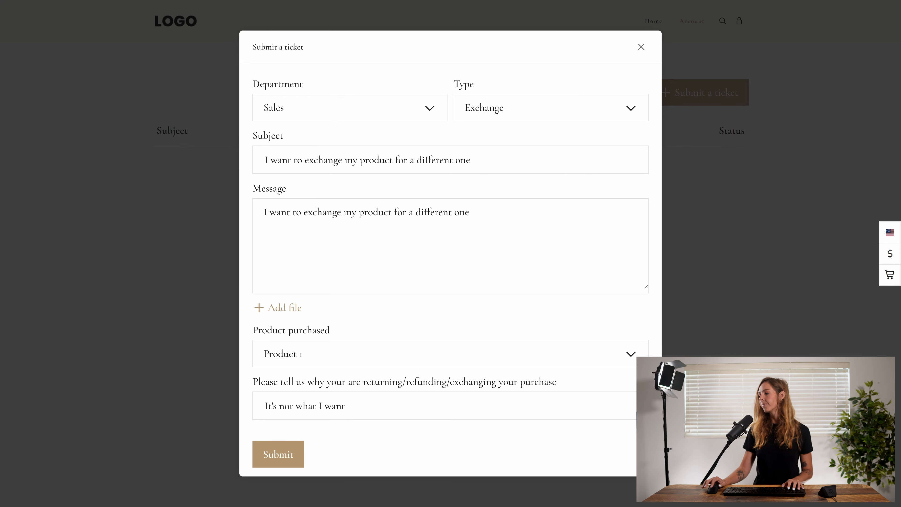
pyautogui.click(296, 458)
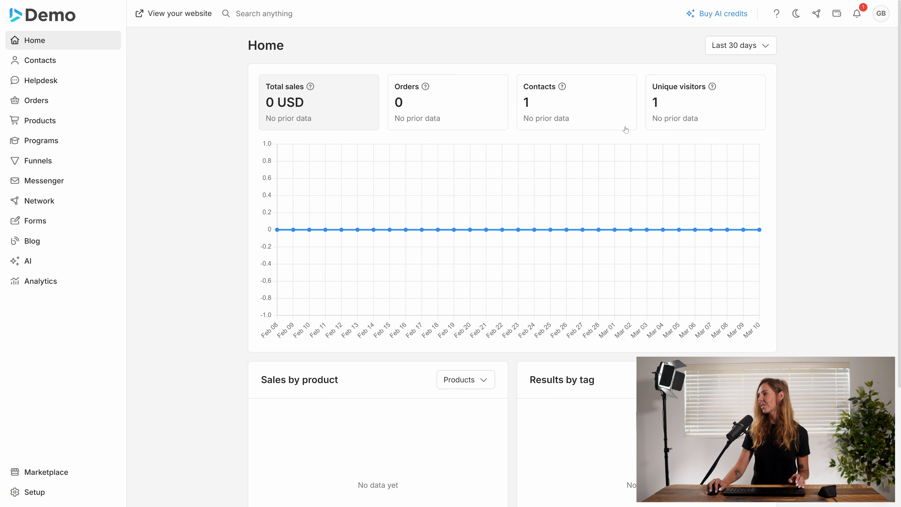
# Open the submitted ticket from the admin dashboard's notifications and review its details and settings.
pyautogui.click(857, 14)
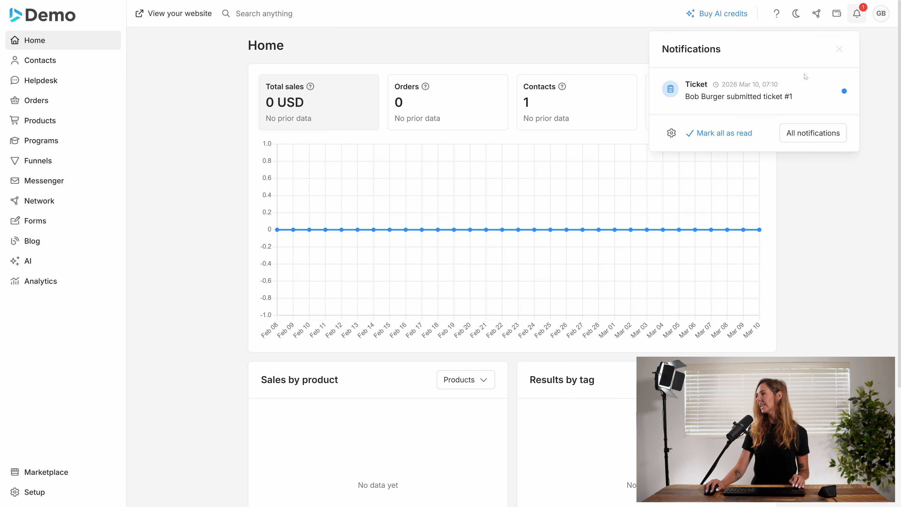
pyautogui.click(742, 95)
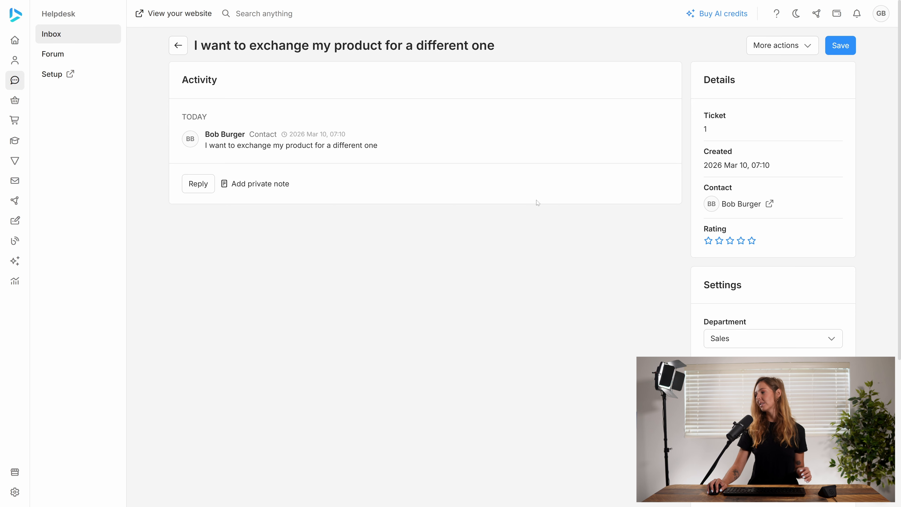
pyautogui.scroll(-6, 762, 318)
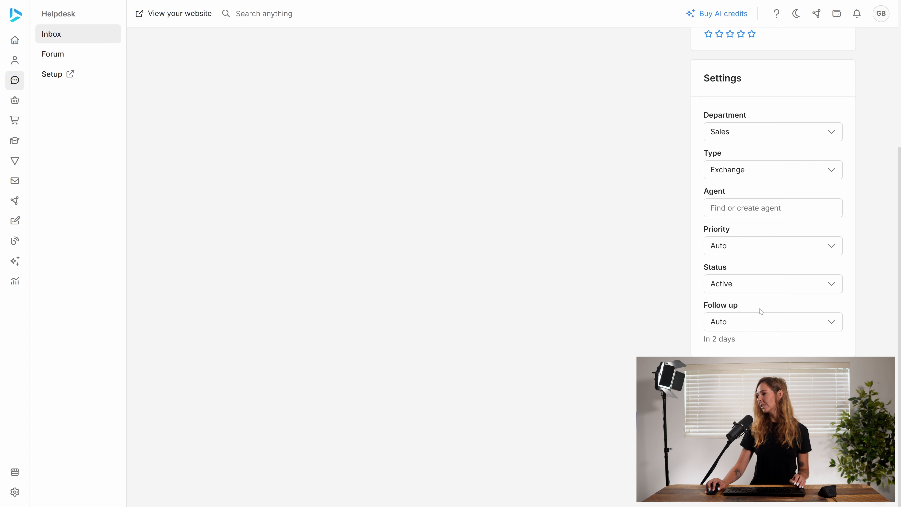